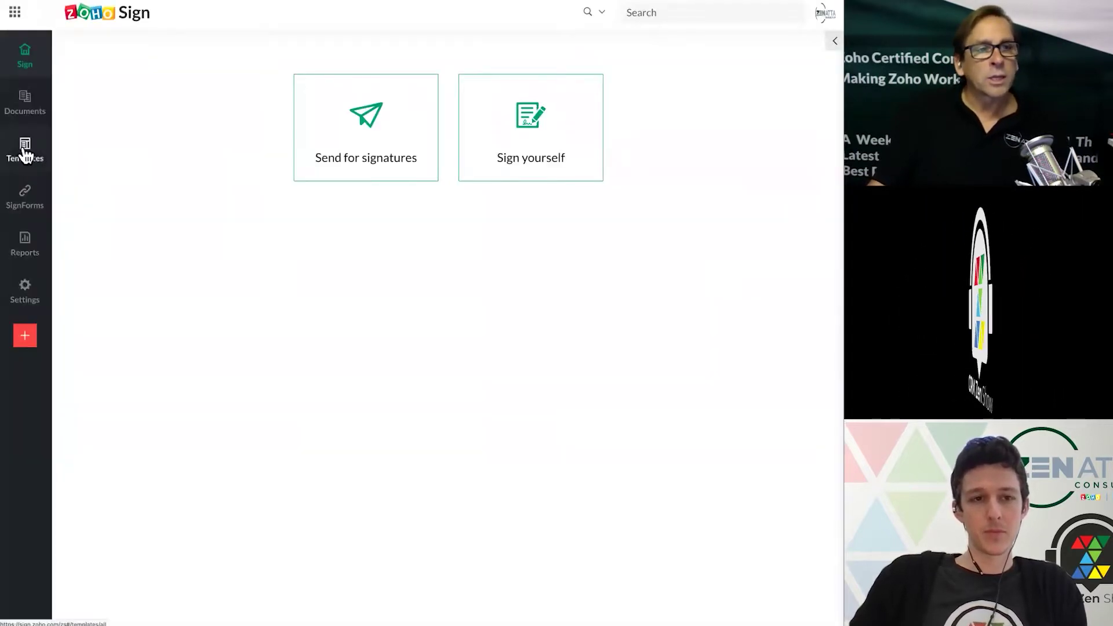
Step: In Templates, abandon a new template and open the W-9(2020).pdf template's actions menu
{"action": "left_click", "coordinate": [24, 154]}
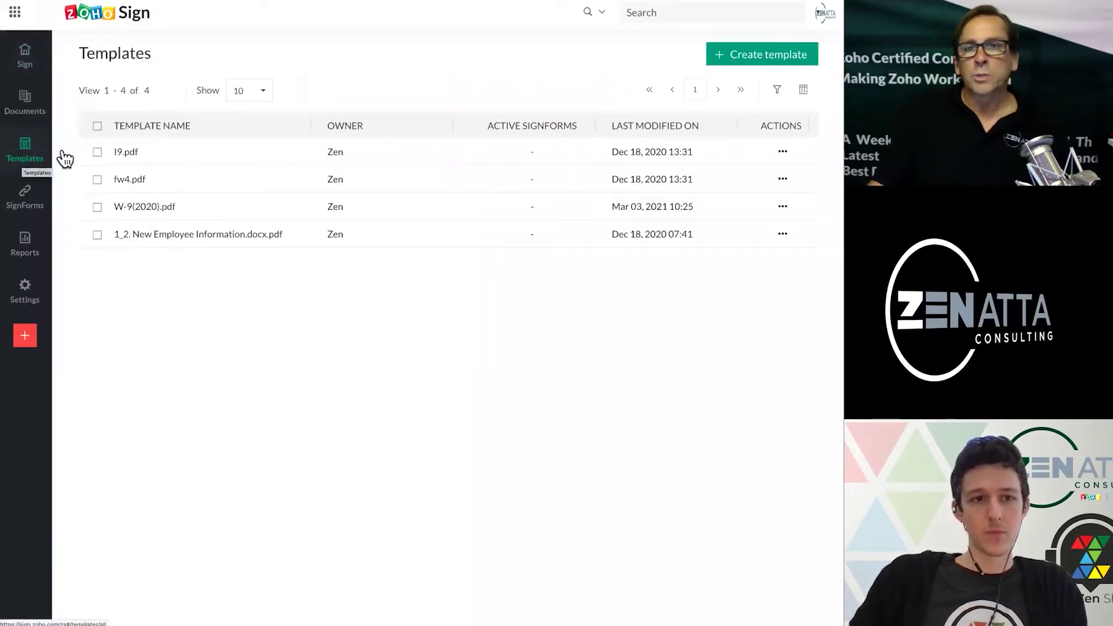
{"action": "left_click", "coordinate": [767, 58]}
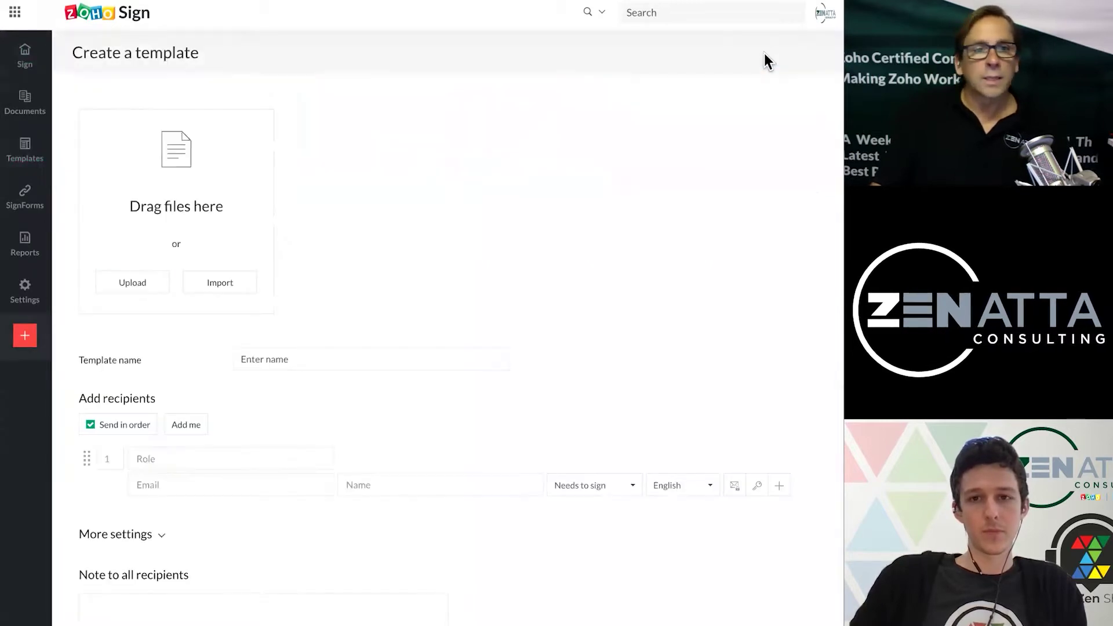
{"action": "mouse_move", "coordinate": [26, 287]}
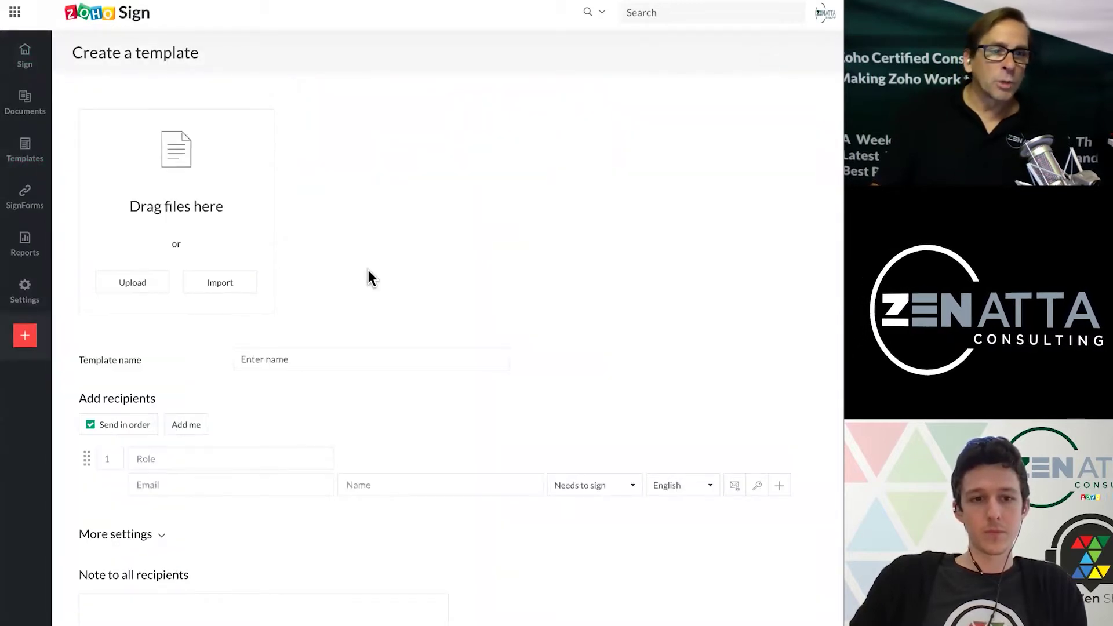
{"action": "scroll", "coordinate": [363, 493], "scroll_direction": "down", "scroll_amount": 2}
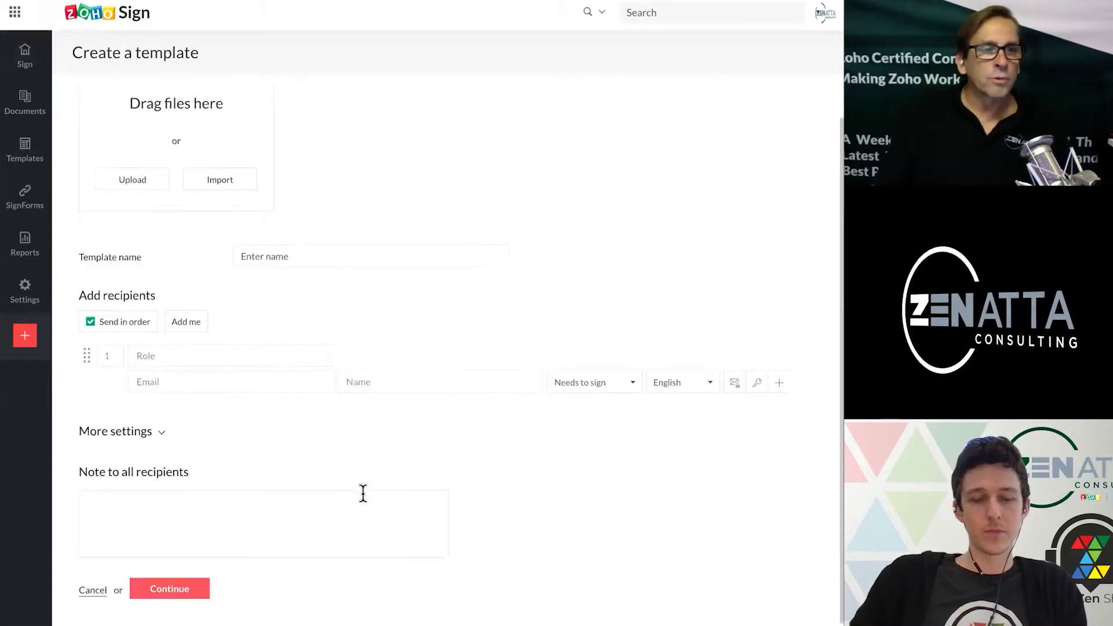
{"action": "left_click", "coordinate": [91, 590]}
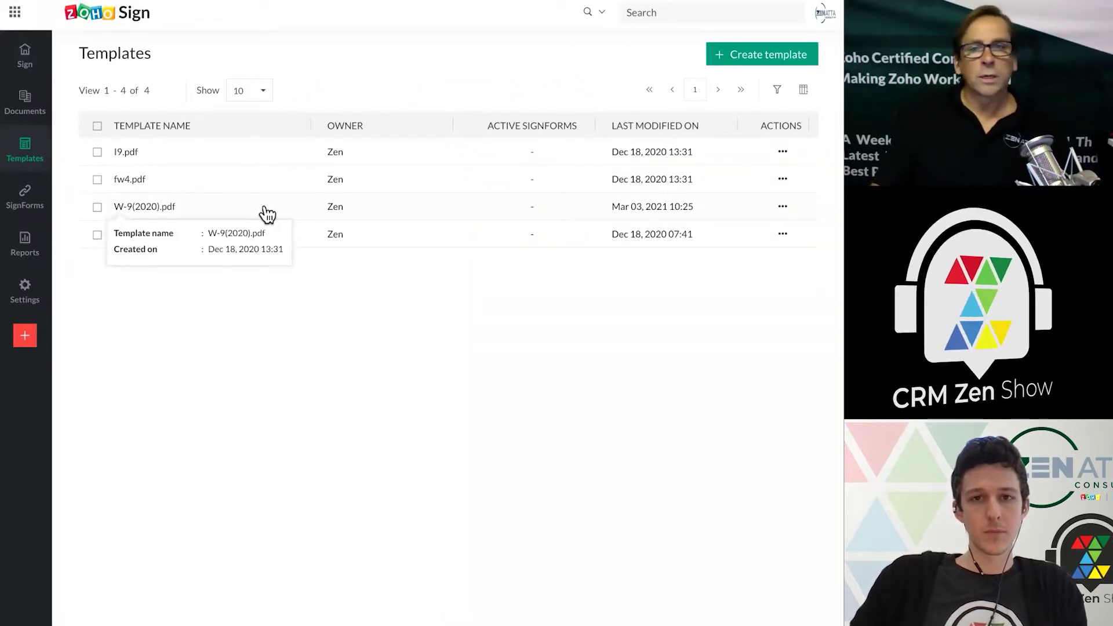
{"action": "left_click", "coordinate": [783, 207]}
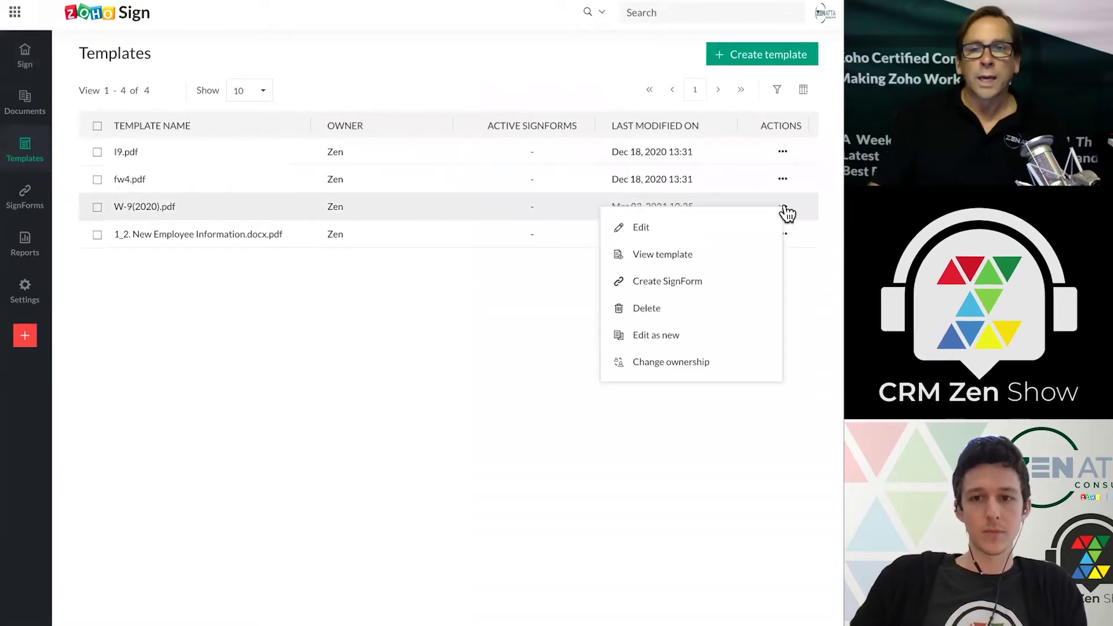
{"action": "left_click", "coordinate": [641, 229]}
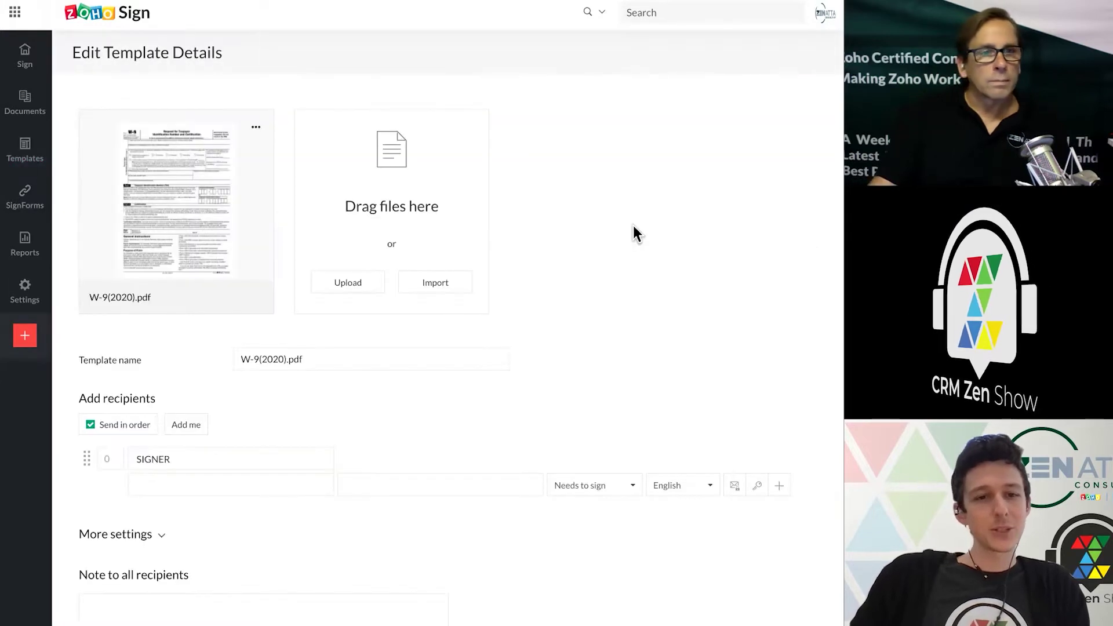
{"action": "scroll", "coordinate": [633, 228], "scroll_direction": "down", "scroll_amount": 1}
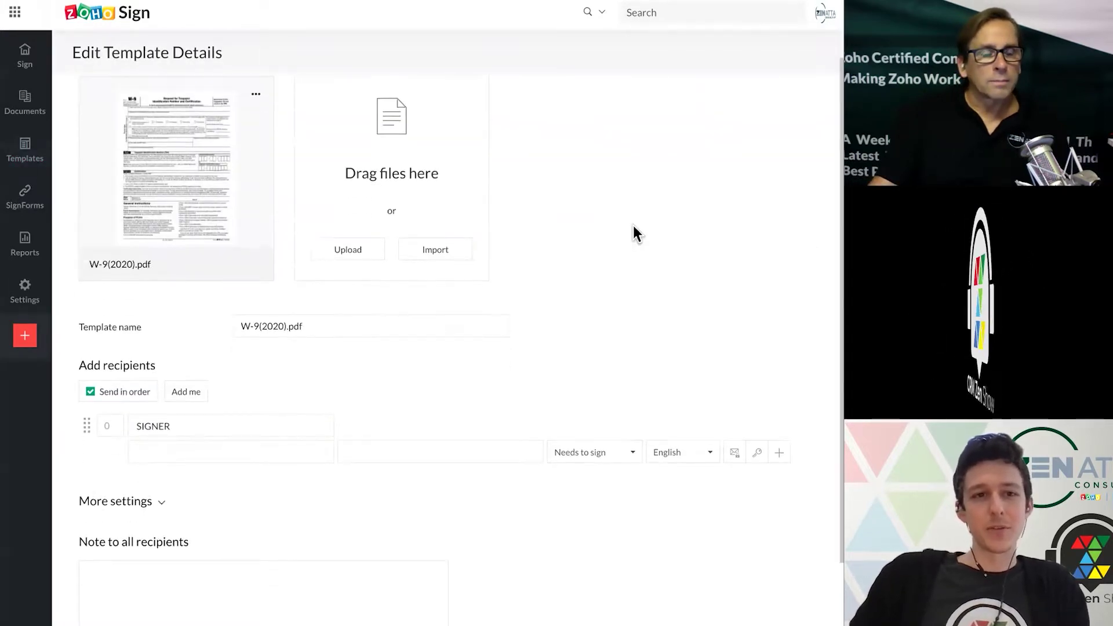
{"action": "scroll", "coordinate": [635, 234], "scroll_direction": "down", "scroll_amount": 1}
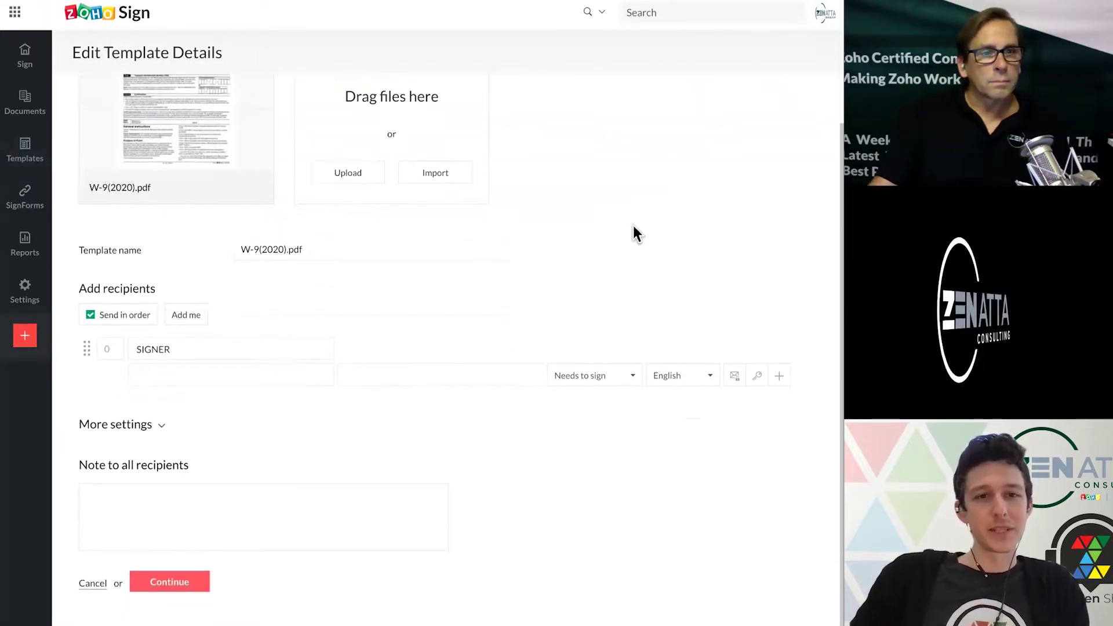
{"action": "scroll", "coordinate": [635, 233], "scroll_direction": "up", "scroll_amount": 2}
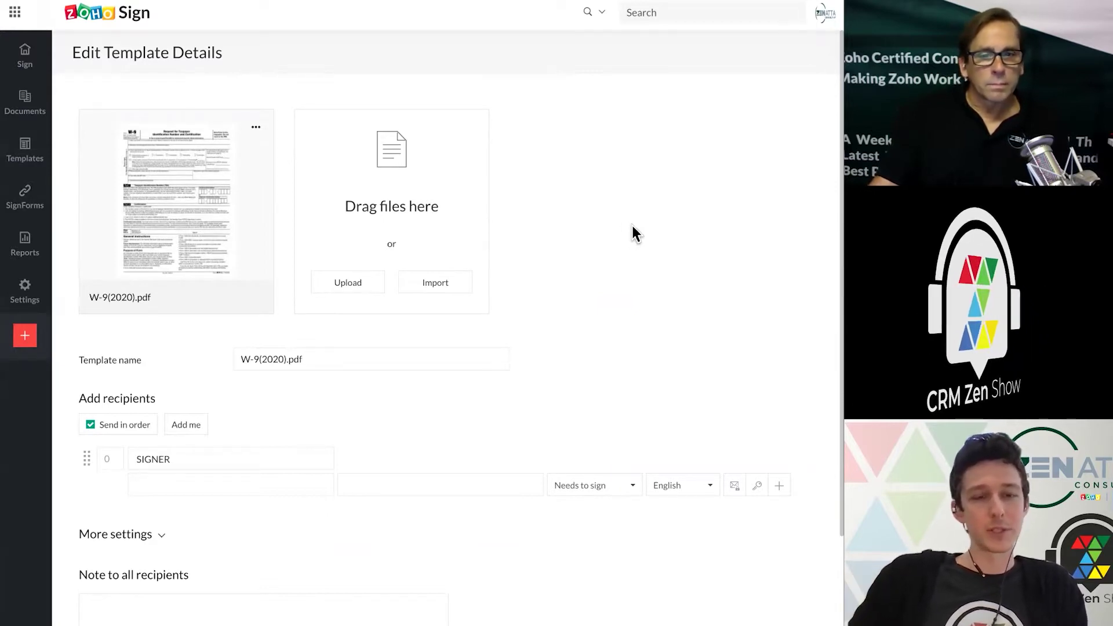
{"action": "scroll", "coordinate": [634, 229], "scroll_direction": "down", "scroll_amount": 2}
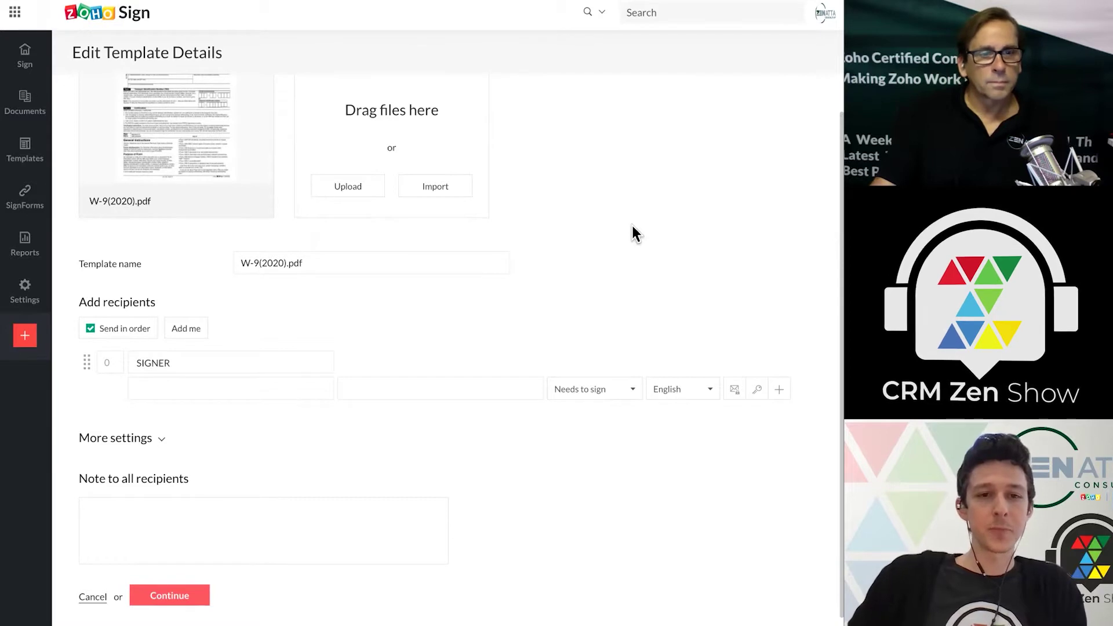
{"action": "scroll", "coordinate": [632, 227], "scroll_direction": "down", "scroll_amount": 1}
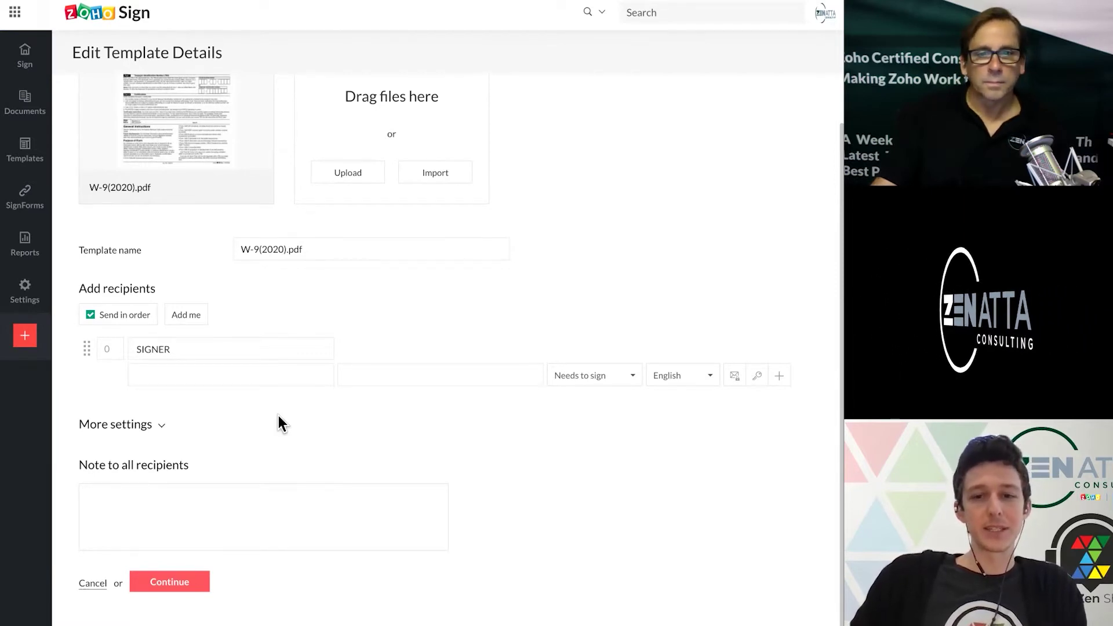
Step: Add a second recipient and enter the internal user's e-mail address
{"action": "left_click", "coordinate": [781, 377]}
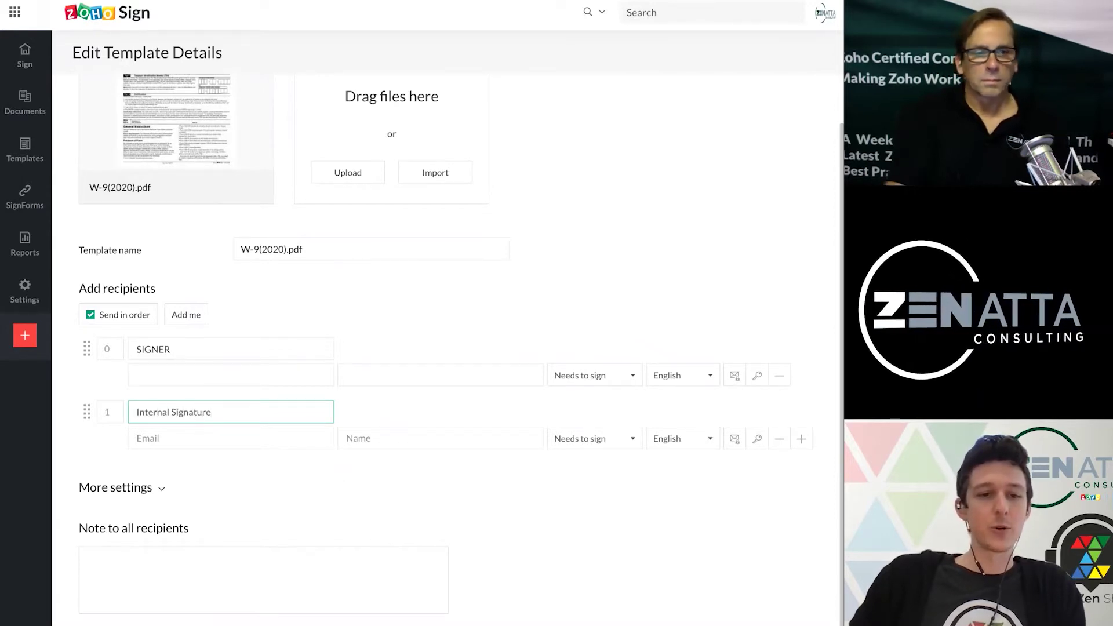
{"action": "left_click", "coordinate": [244, 445]}
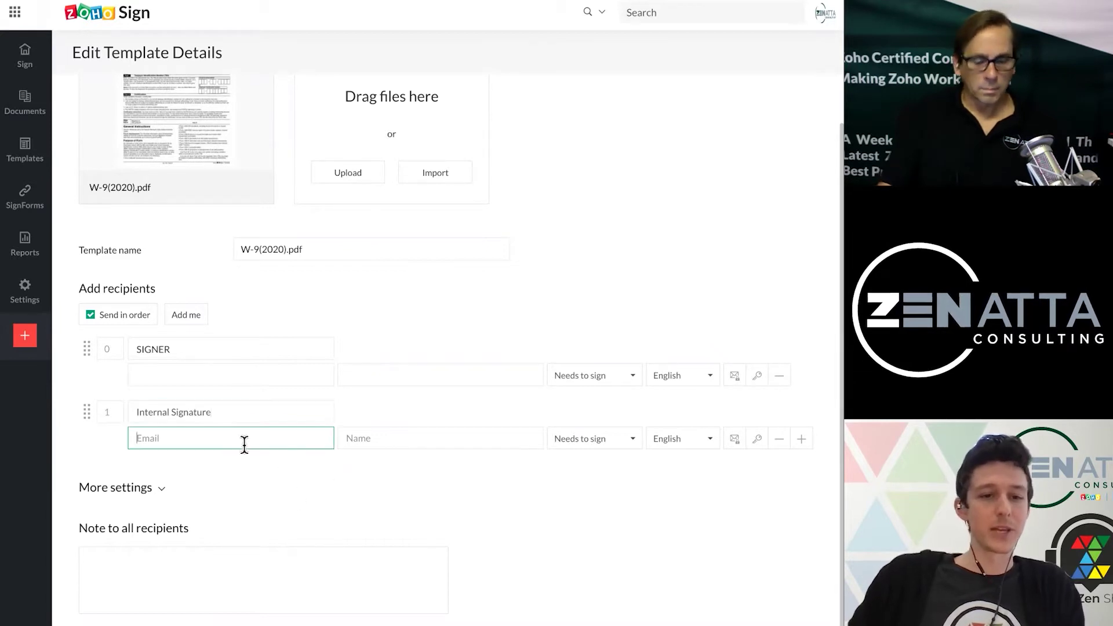
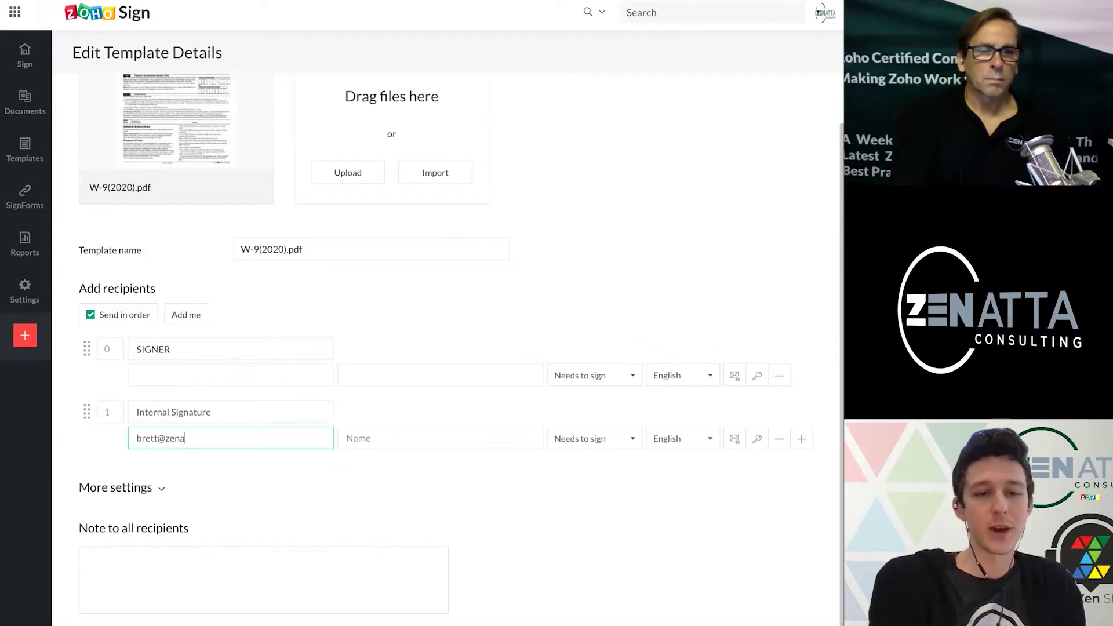
{"action": "key", "text": "Tab"}
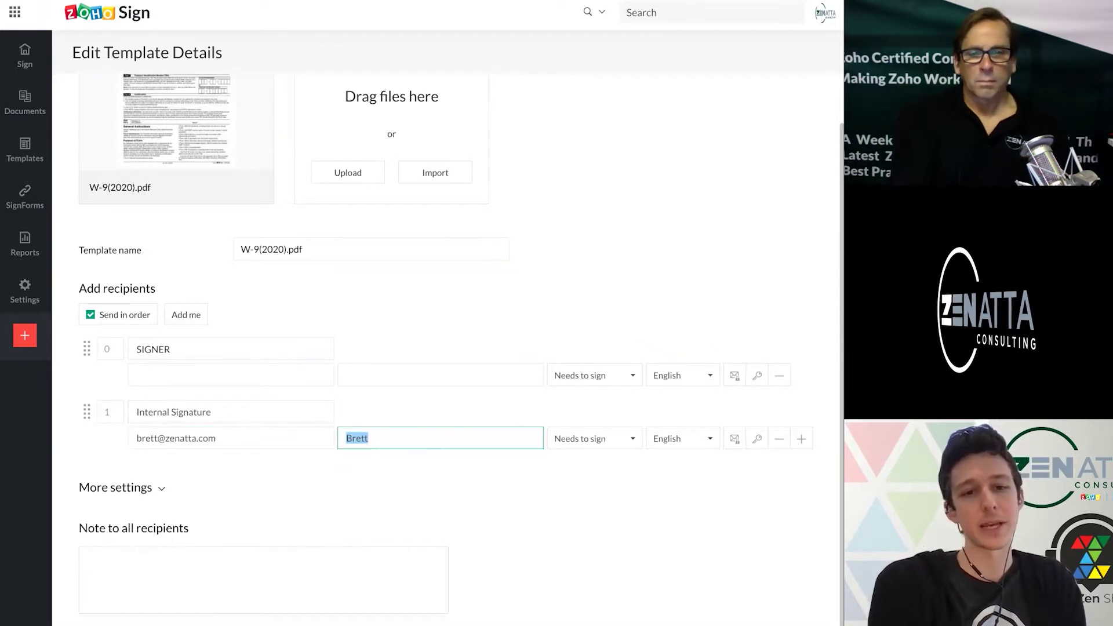
Step: Complete the new recipient's name and bring up its role options
{"action": "left_click", "coordinate": [369, 438]}
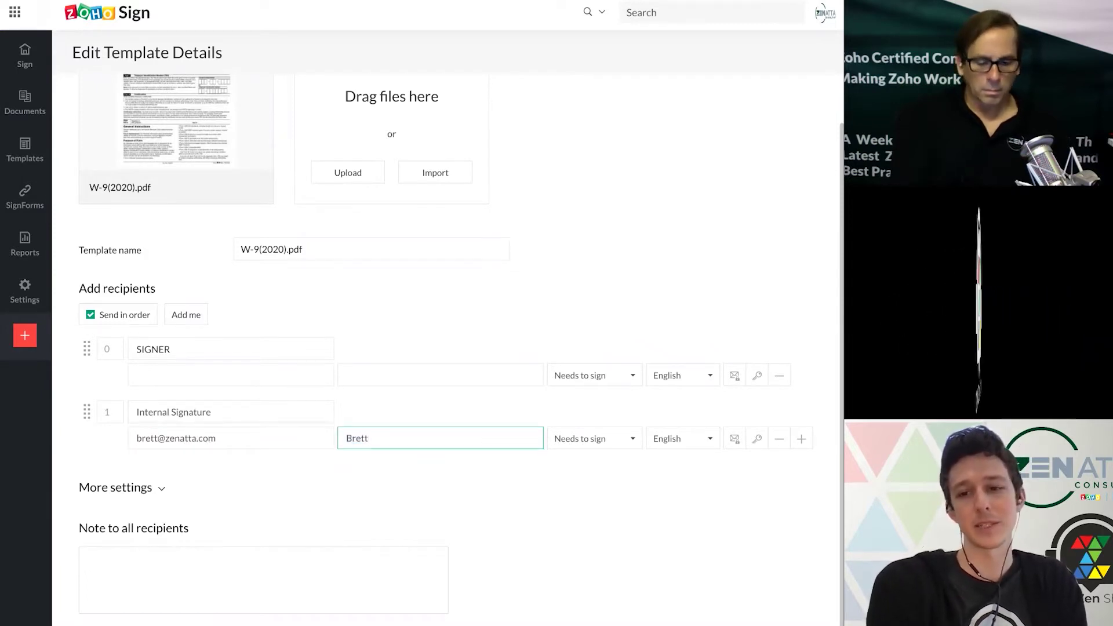
{"action": "type", "text": "n"}
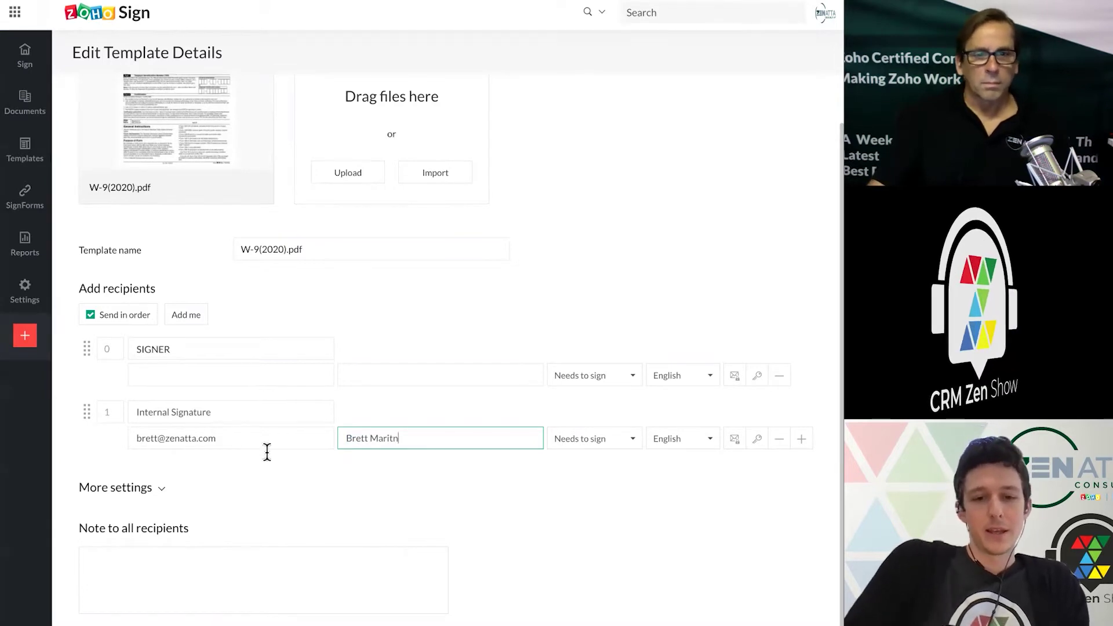
{"action": "key", "text": "BackSpace"}
{"action": "key", "text": "BackSpace"}
{"action": "type", "text": "tn"}
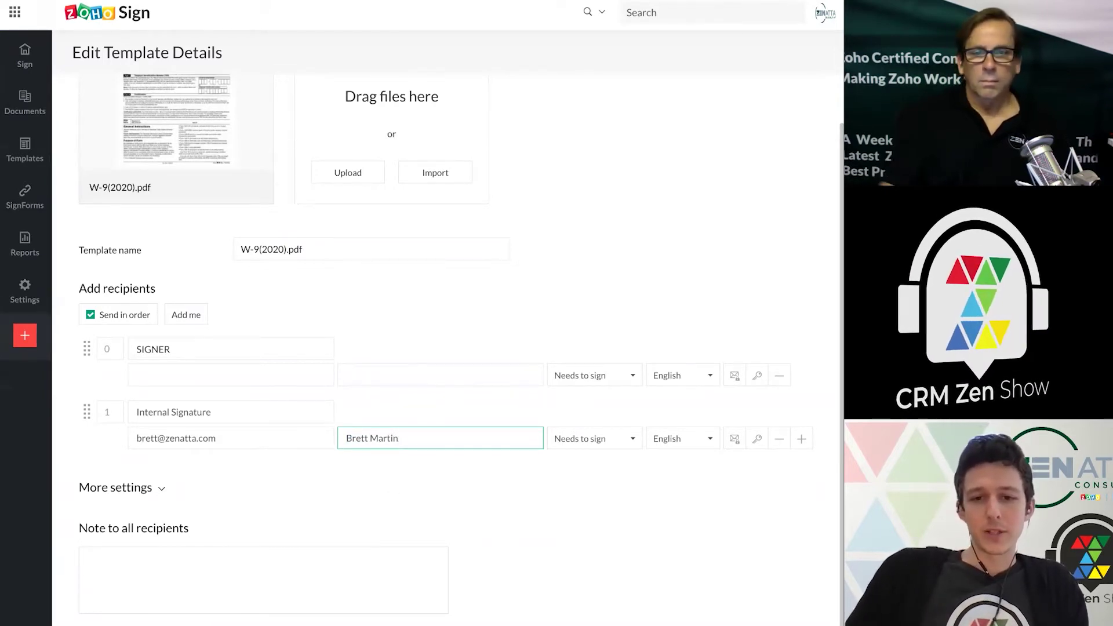
{"action": "left_click", "coordinate": [696, 534]}
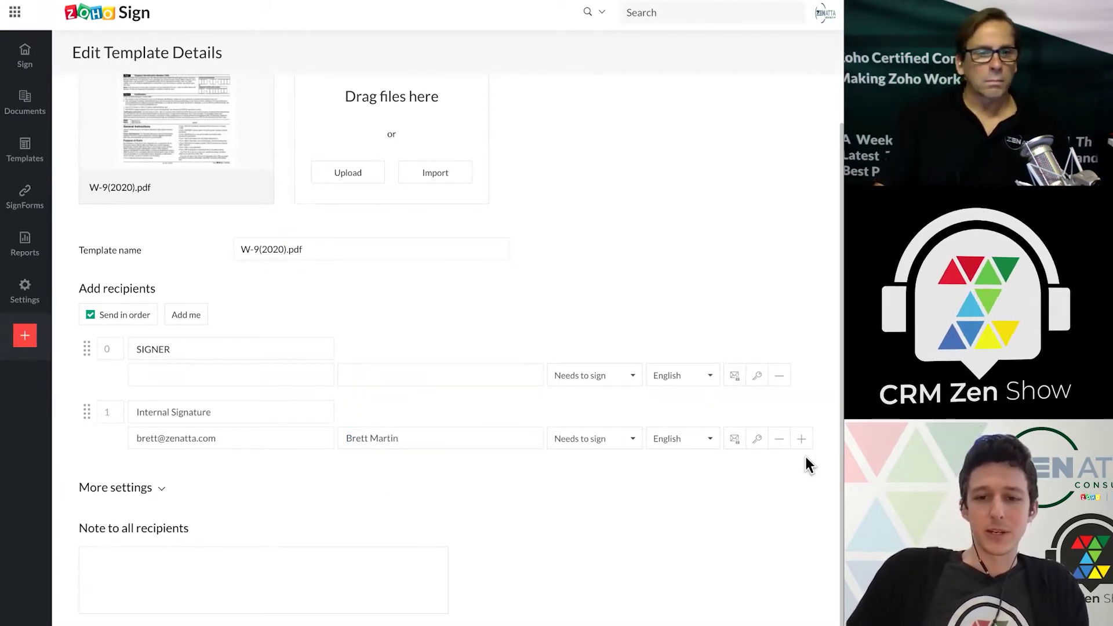
{"action": "left_click", "coordinate": [632, 441]}
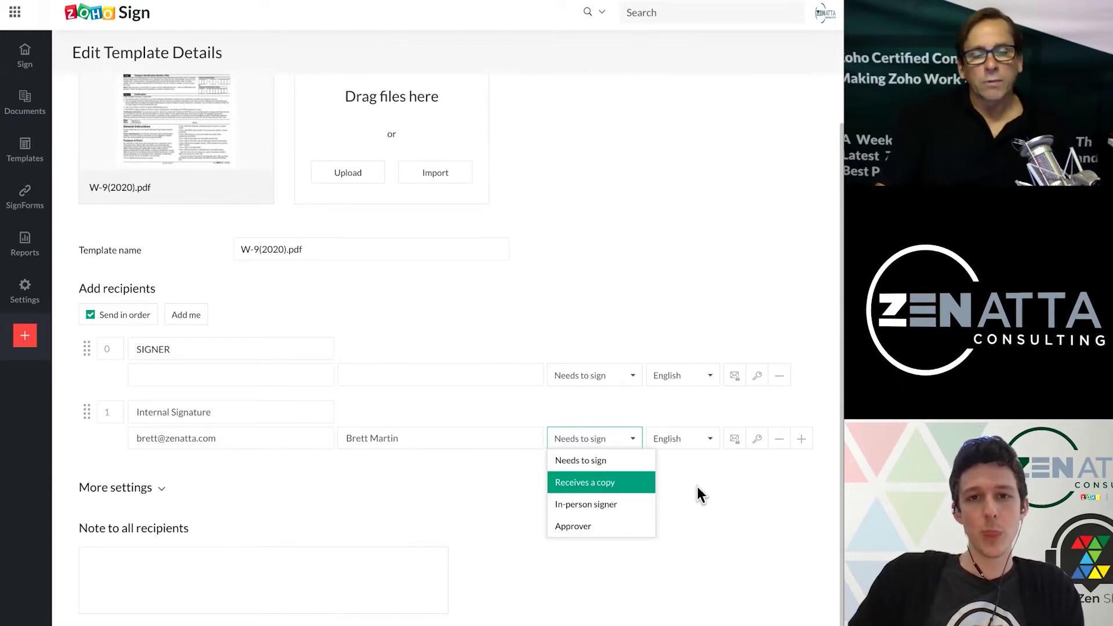
Step: Expand More settings, then add yourself and one empty recipient
{"action": "left_click", "coordinate": [698, 486]}
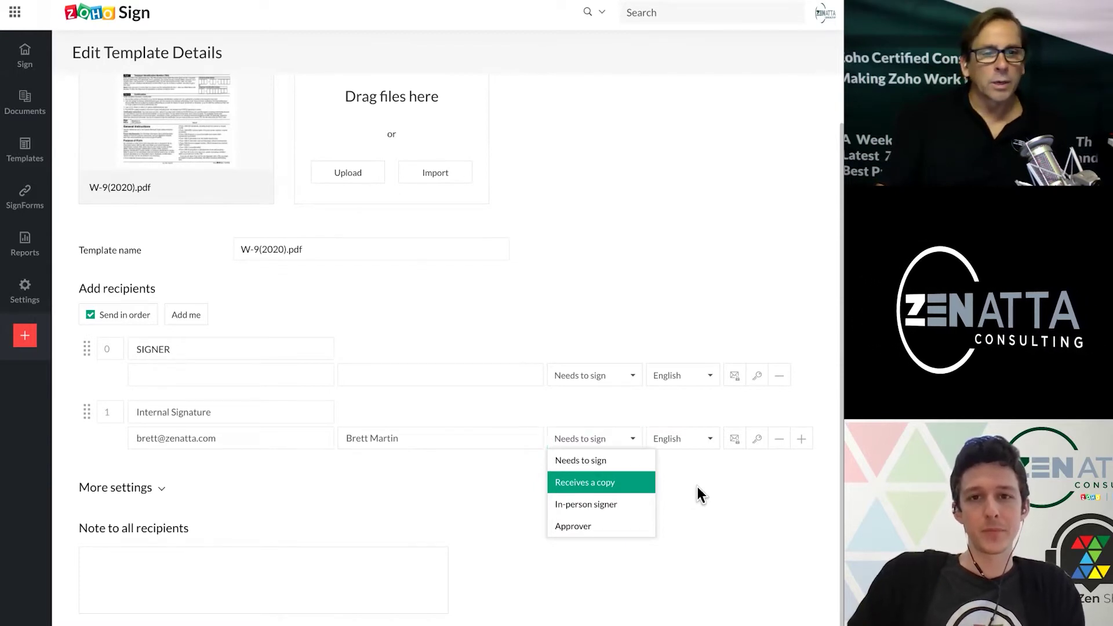
{"action": "left_click", "coordinate": [187, 313]}
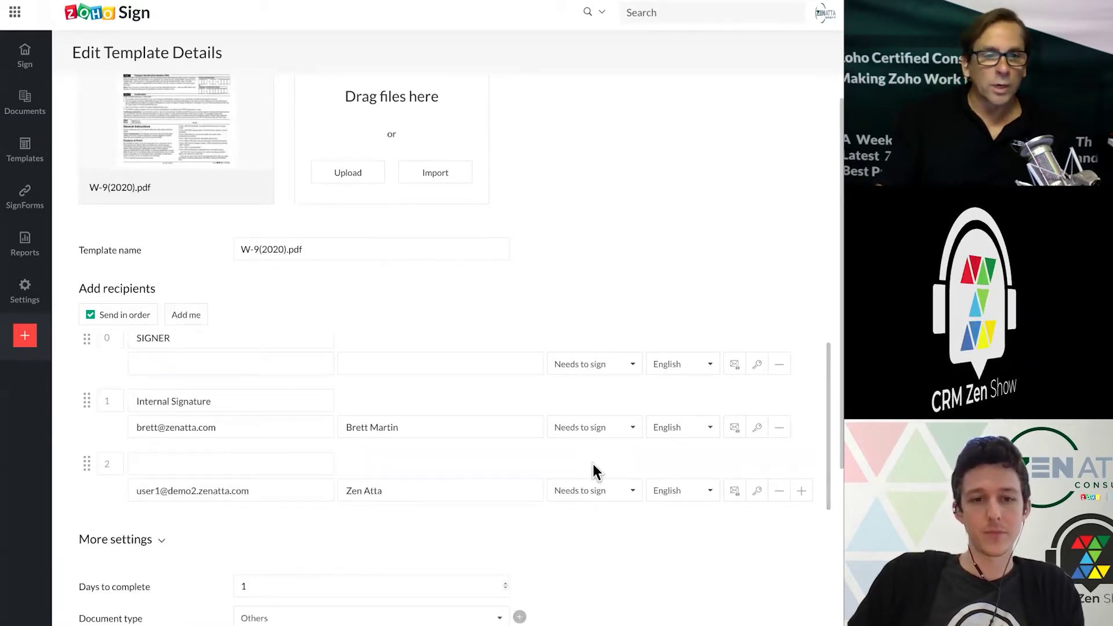
{"action": "left_click", "coordinate": [802, 492]}
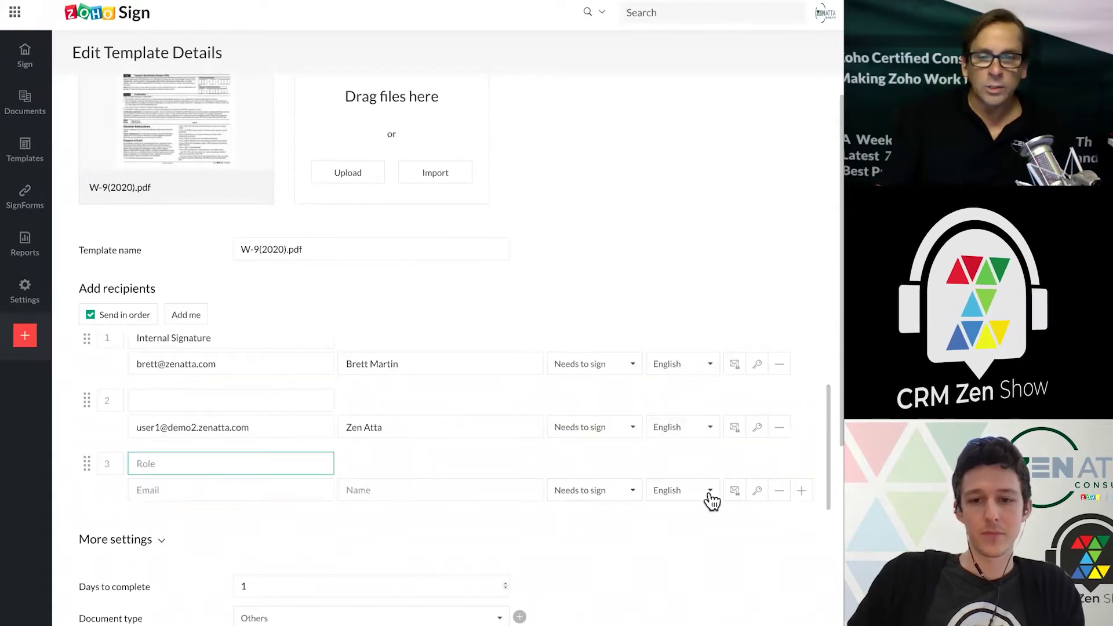
Step: Remove the empty, self-added and Internal Signature recipients, leaving only SIGNER
{"action": "left_click", "coordinate": [633, 493]}
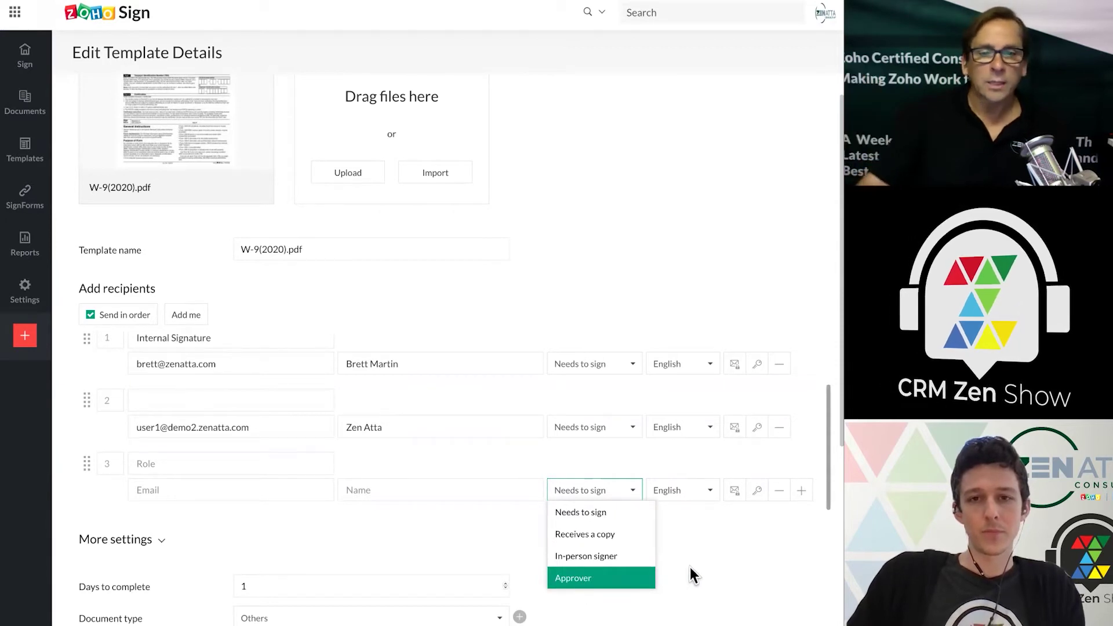
{"action": "left_click", "coordinate": [779, 491]}
{"action": "left_click", "coordinate": [778, 492]}
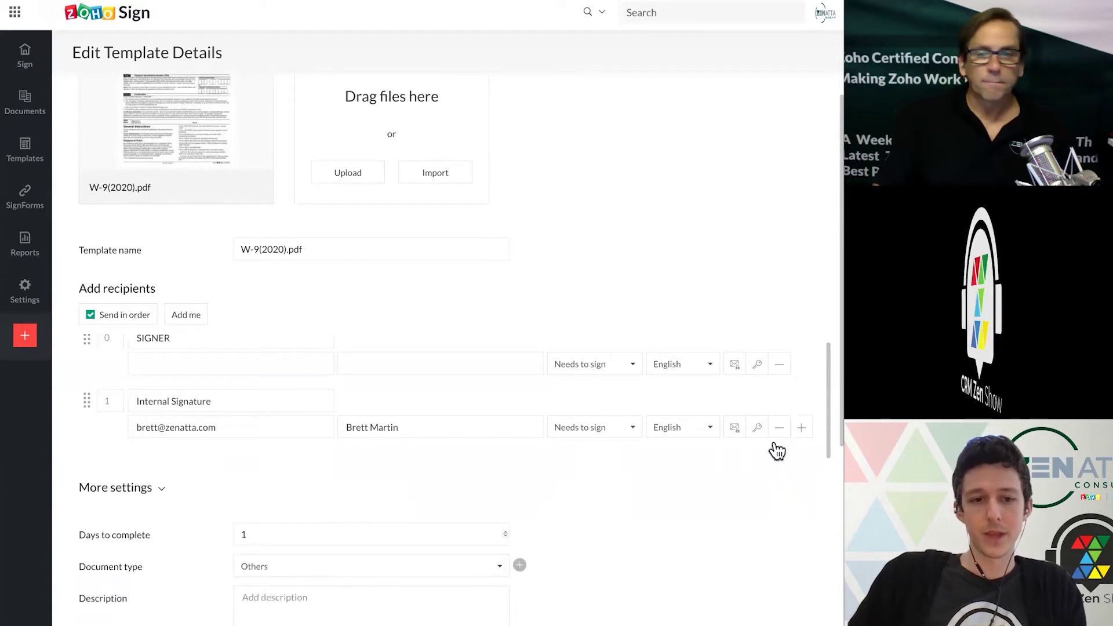
{"action": "left_click", "coordinate": [778, 439]}
Step: Turn Automatic reminders ON, keeping a reminder every 5 days
{"action": "scroll", "coordinate": [385, 402], "scroll_direction": "down", "scroll_amount": 4}
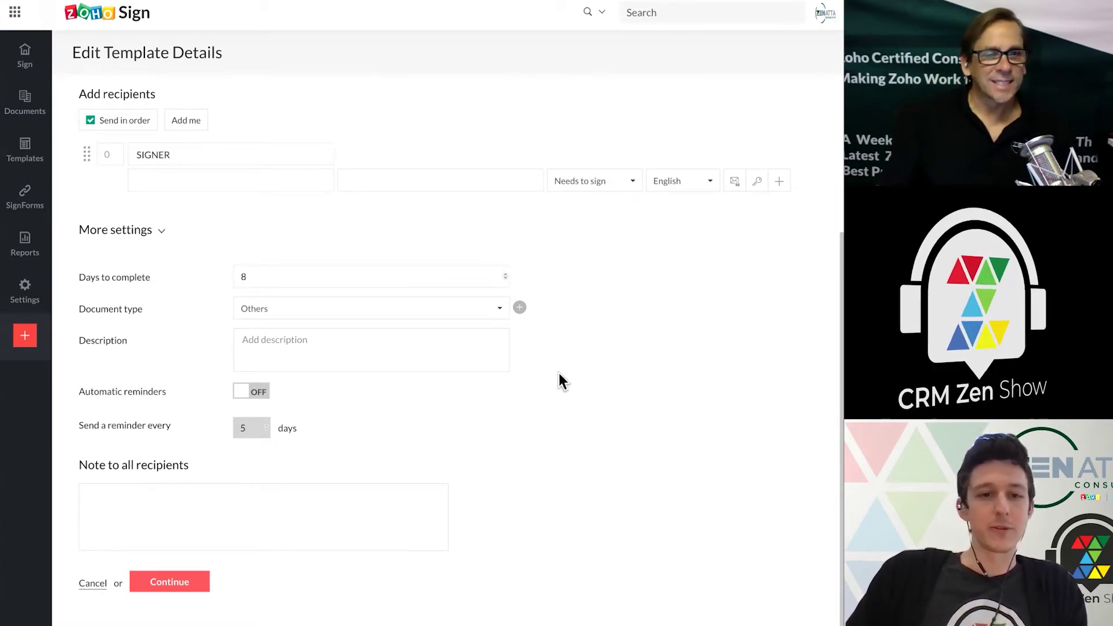
{"action": "left_click", "coordinate": [259, 393]}
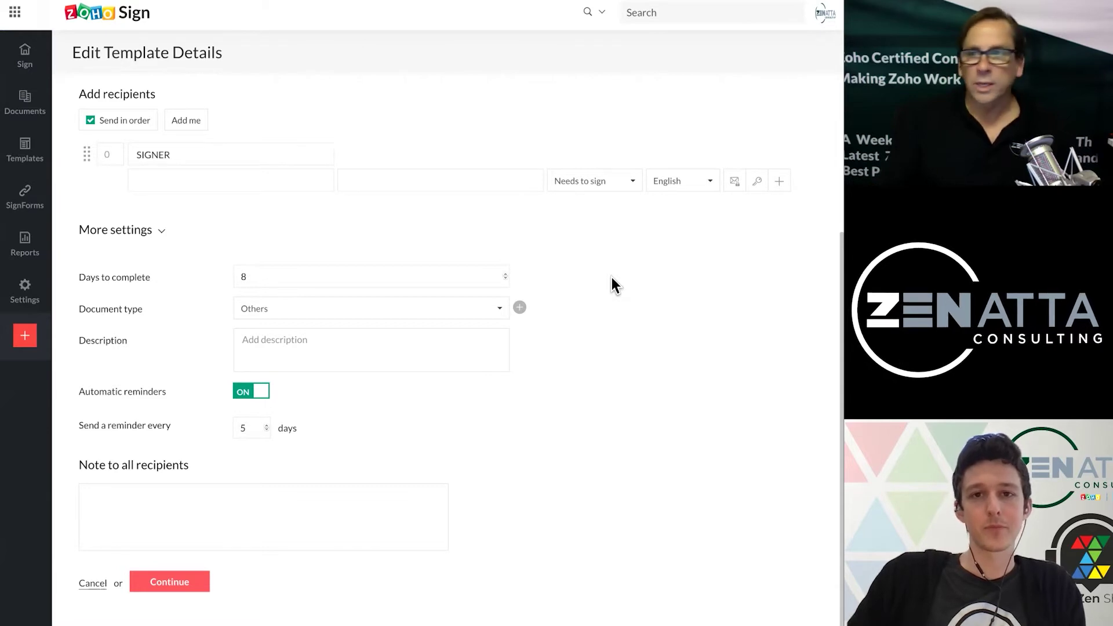
{"action": "scroll", "coordinate": [611, 277], "scroll_direction": "up", "scroll_amount": 5}
{"action": "scroll", "coordinate": [611, 277], "scroll_direction": "down", "scroll_amount": 4}
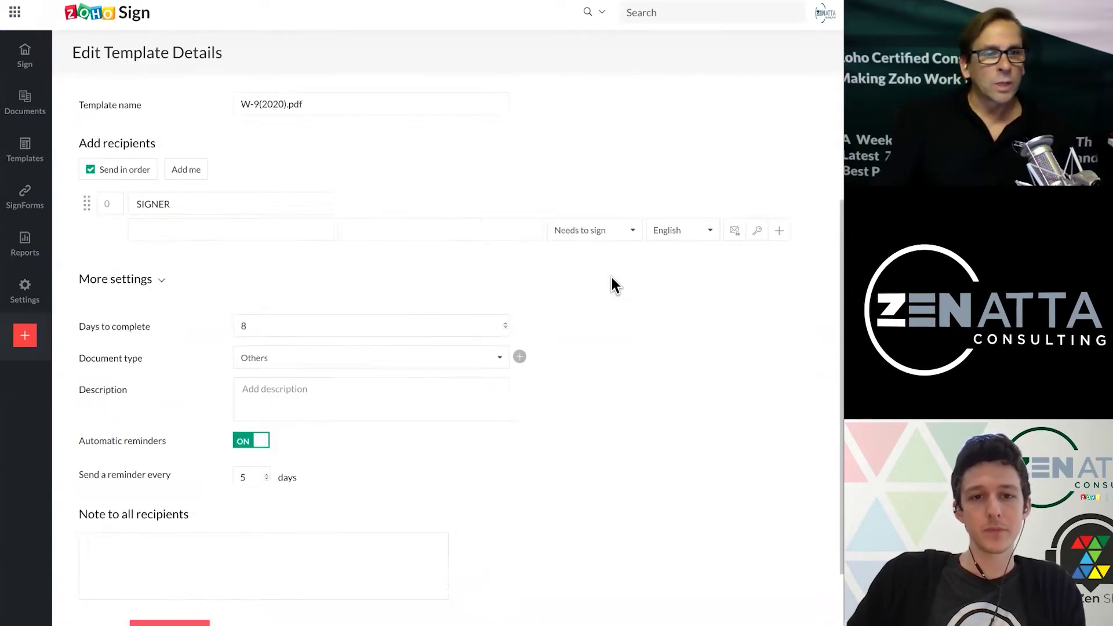
{"action": "scroll", "coordinate": [610, 277], "scroll_direction": "down", "scroll_amount": 1}
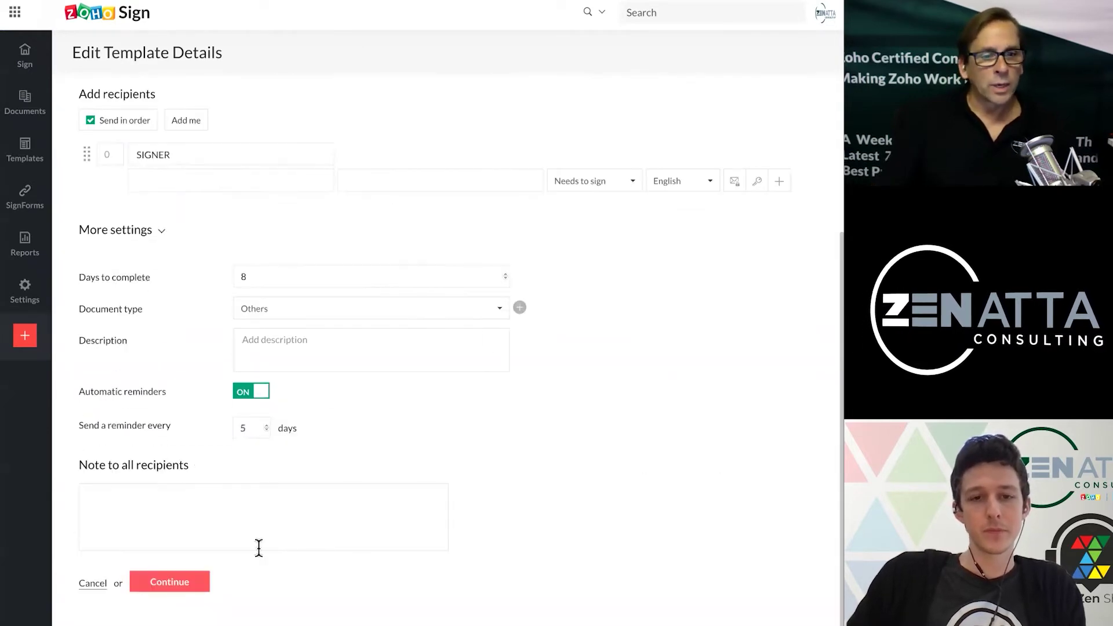
{"action": "left_click", "coordinate": [169, 582]}
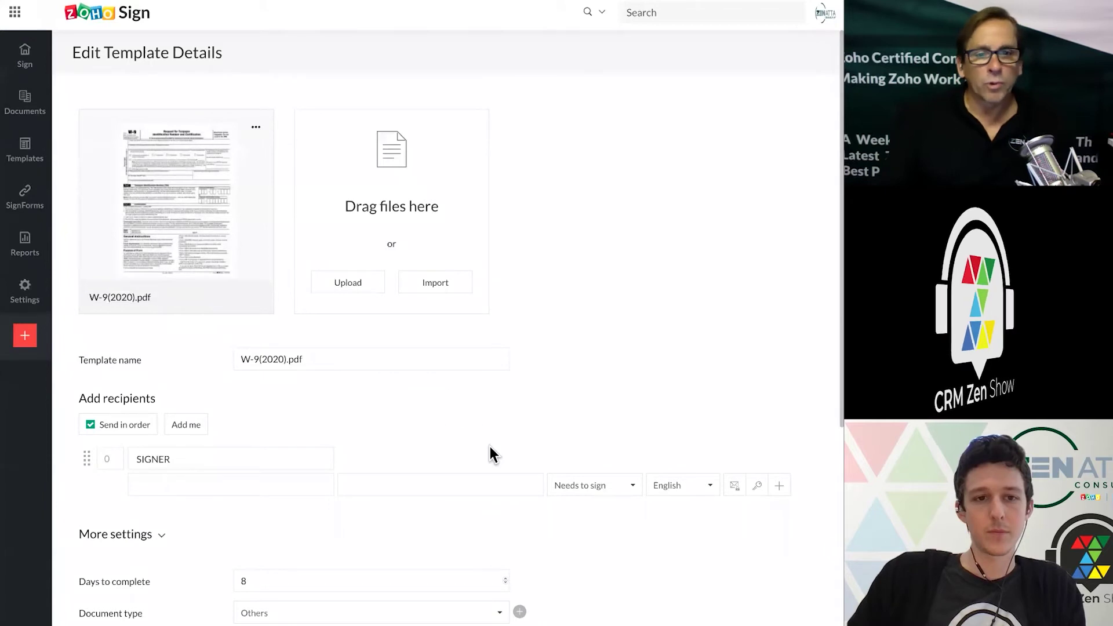
Step: Continue to the field editor and drop a Checkbox field beside S Corporation
{"action": "scroll", "coordinate": [492, 454], "scroll_direction": "down", "scroll_amount": 5}
{"action": "left_click", "coordinate": [167, 582]}
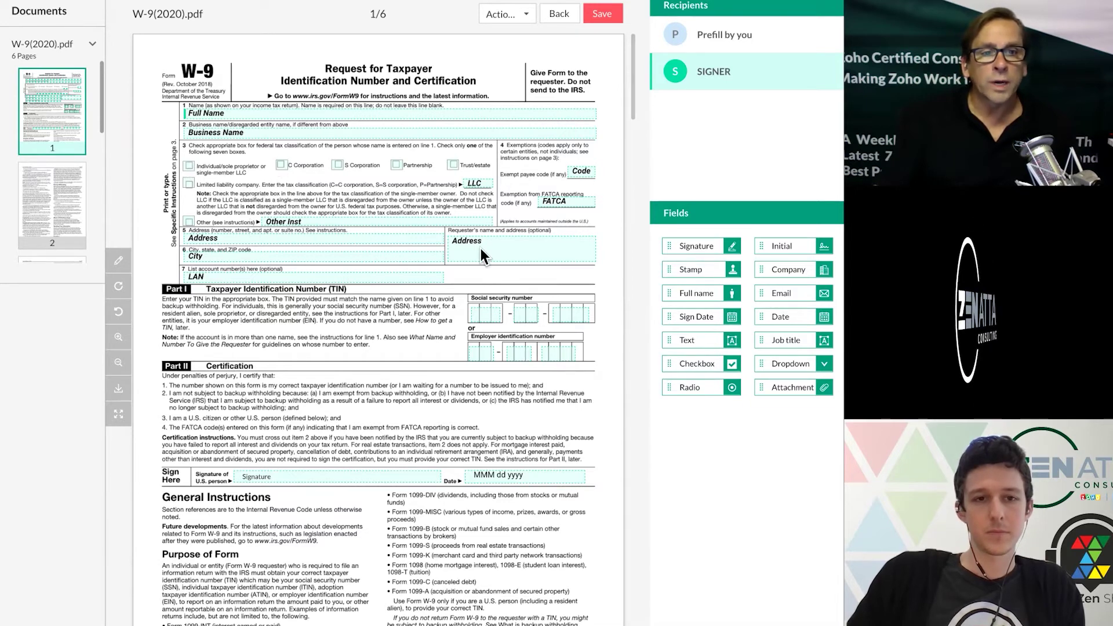
{"action": "left_click_drag", "start_coordinate": [703, 357], "coordinate": [405, 173]}
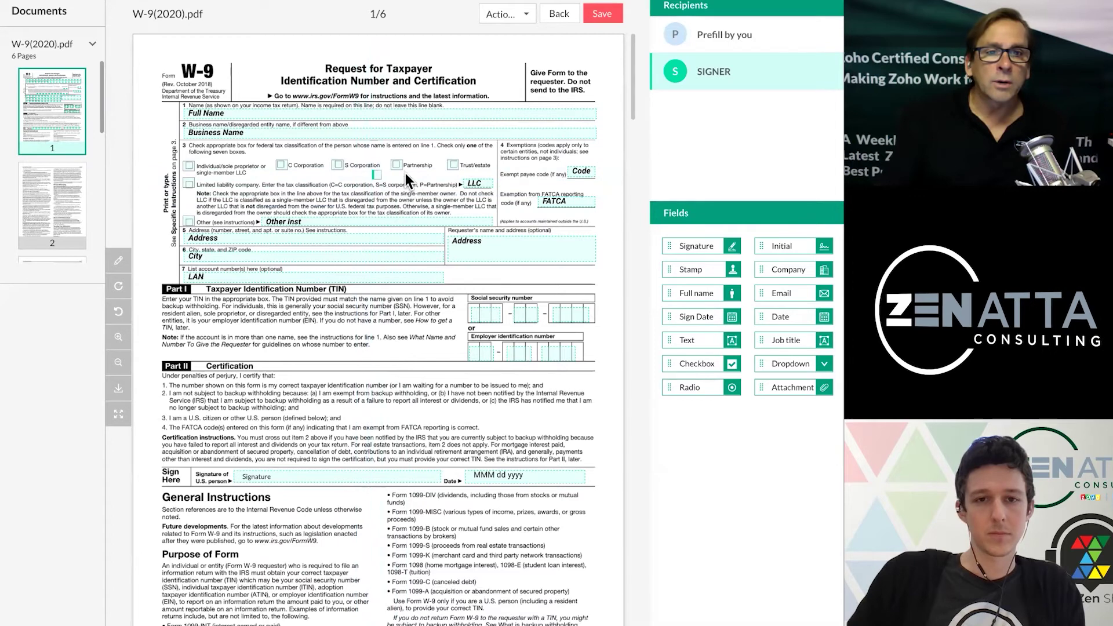
Step: Set the S Corporation checkbox to Checked by default, then delete that checkbox field
{"action": "left_click", "coordinate": [377, 175]}
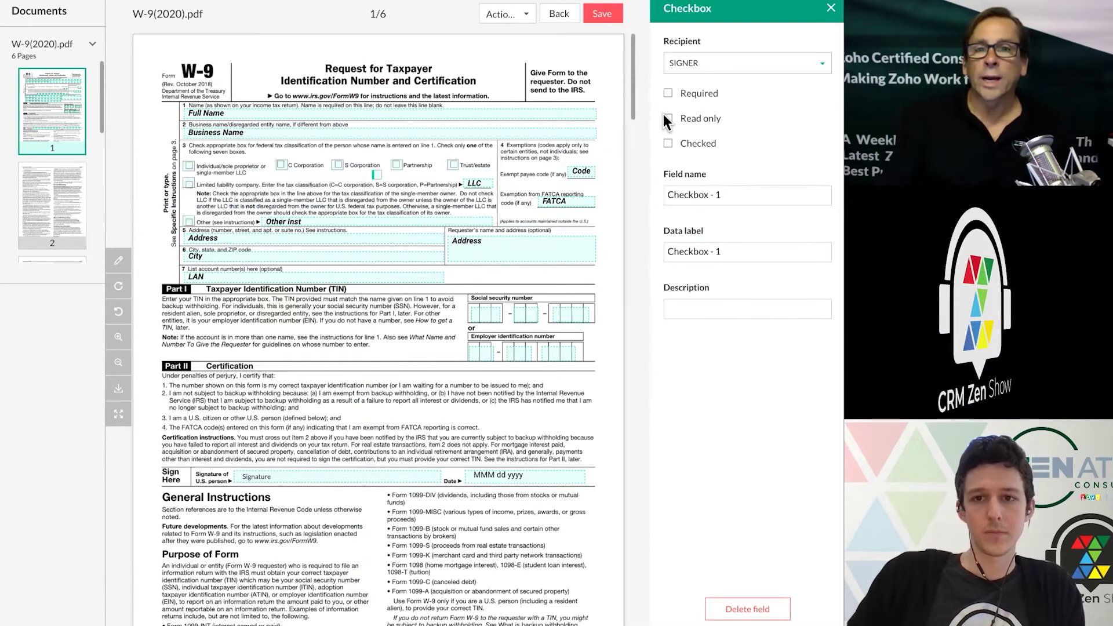
{"action": "left_click", "coordinate": [669, 144]}
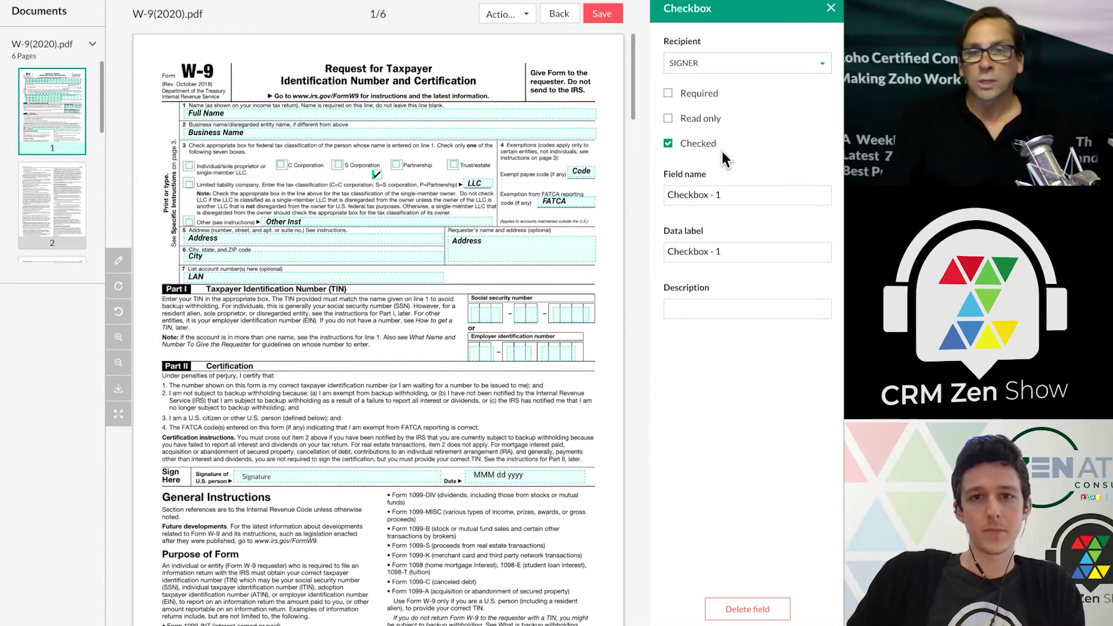
{"action": "left_click", "coordinate": [538, 60]}
{"action": "left_click", "coordinate": [376, 174]}
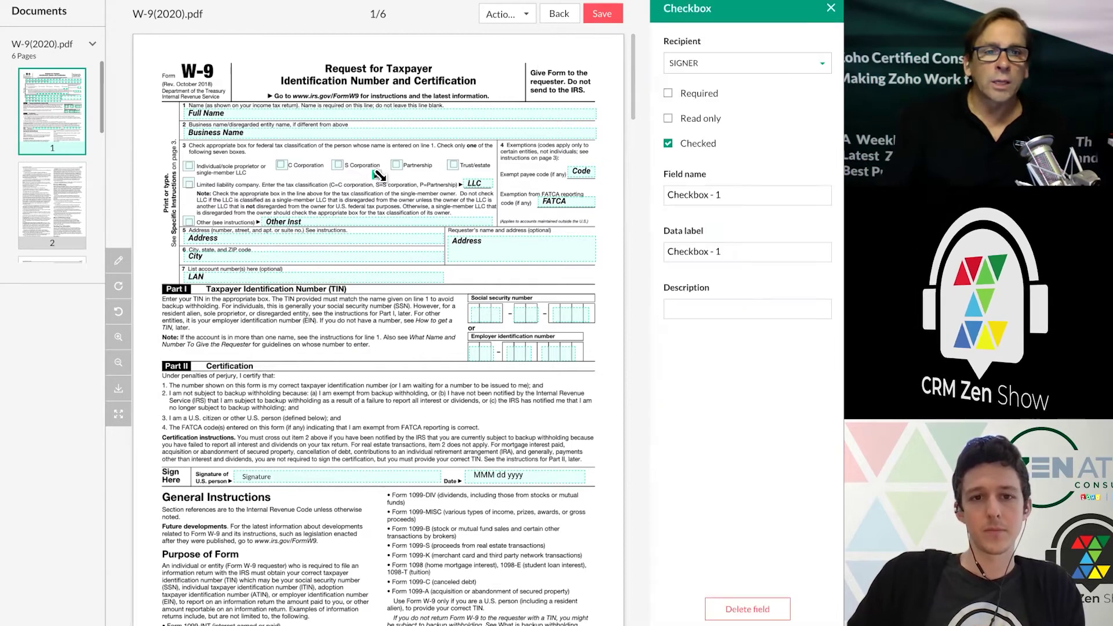
{"action": "key", "text": "Delete"}
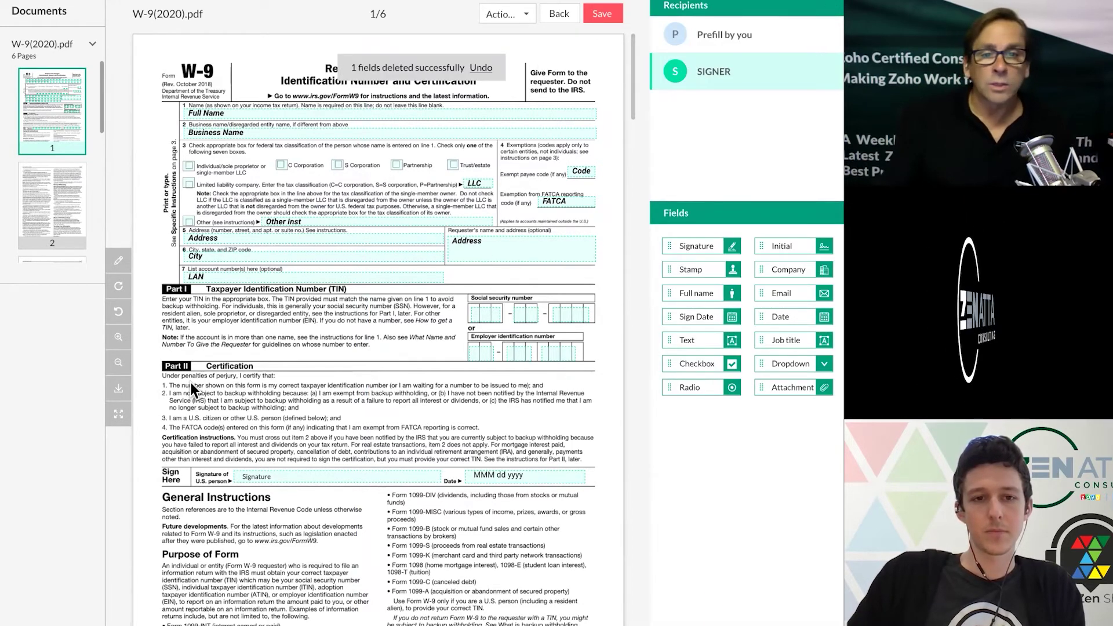
Step: Open the properties of the requester's Address text field, data label Text1, assigned to SIGNER
{"action": "scroll", "coordinate": [190, 389], "scroll_direction": "down", "scroll_amount": 1}
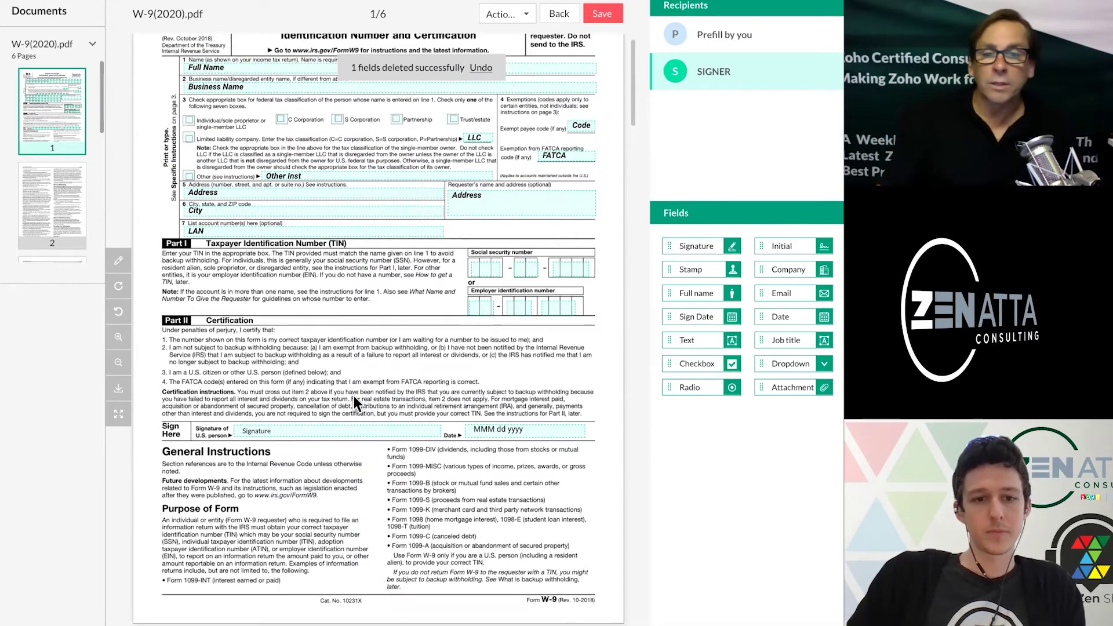
{"action": "scroll", "coordinate": [354, 395], "scroll_direction": "down", "scroll_amount": 5}
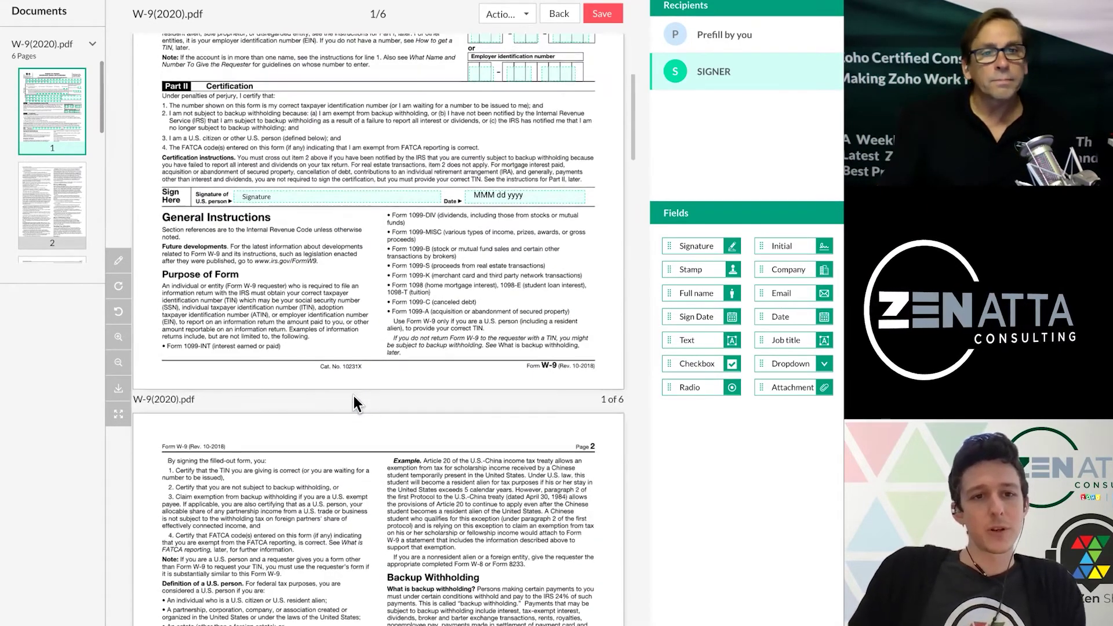
{"action": "scroll", "coordinate": [354, 396], "scroll_direction": "up", "scroll_amount": 2}
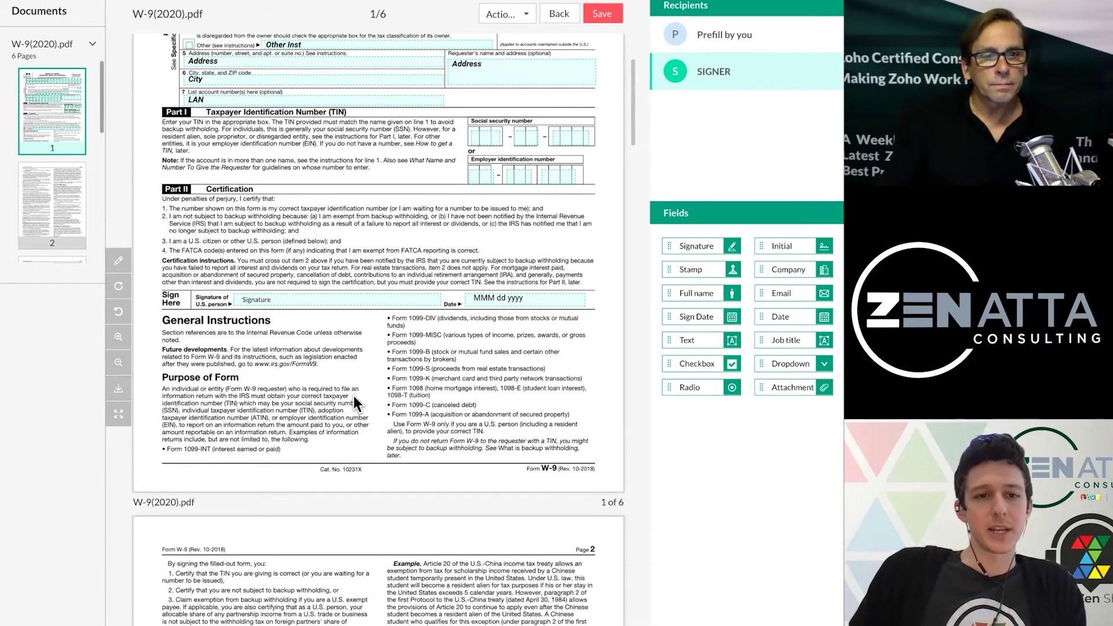
{"action": "scroll", "coordinate": [354, 395], "scroll_direction": "up", "scroll_amount": 4}
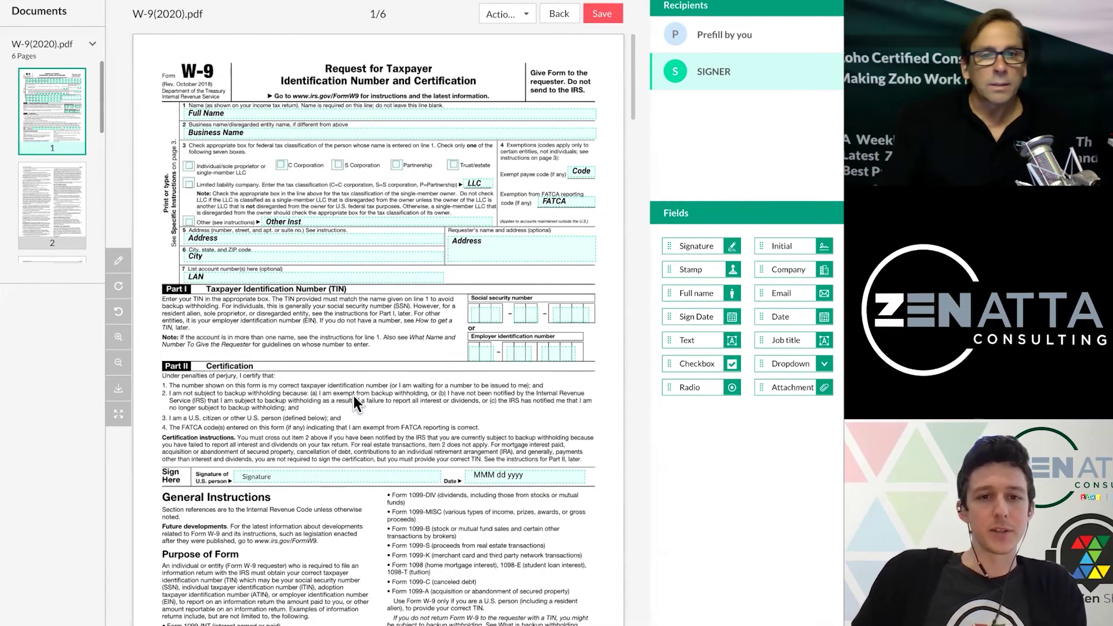
{"action": "left_click", "coordinate": [472, 249]}
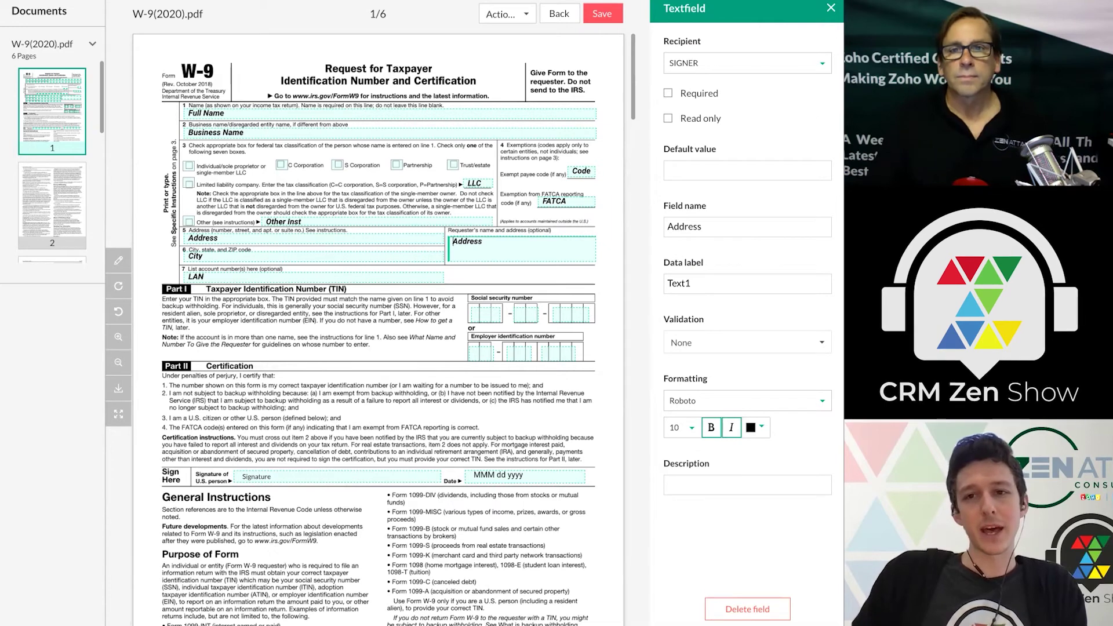
{"action": "left_click", "coordinate": [713, 64]}
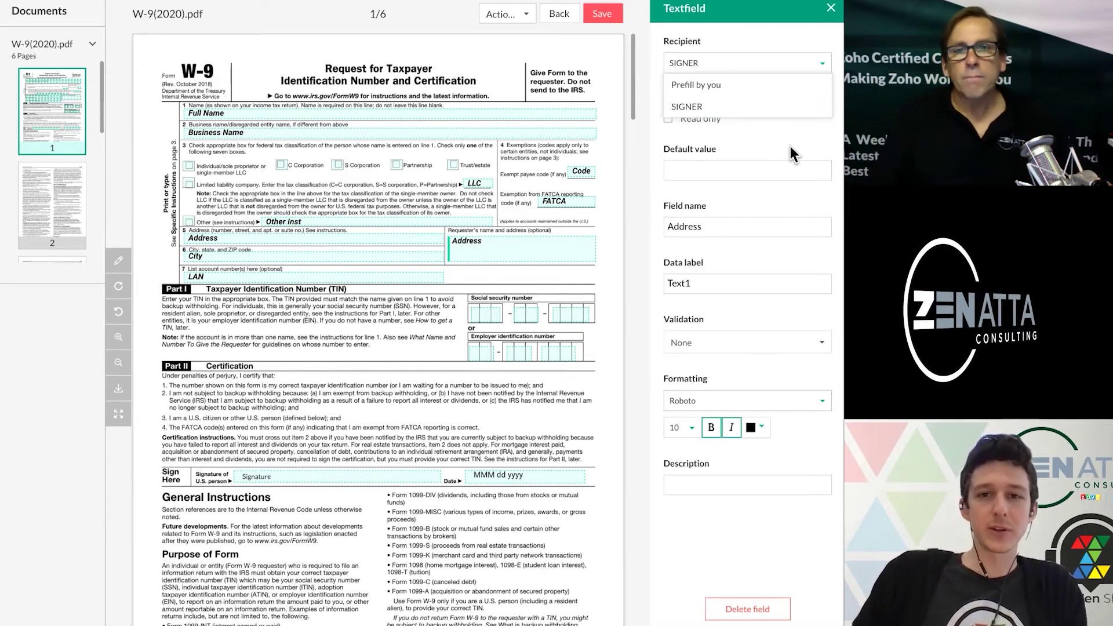
{"action": "left_click", "coordinate": [718, 565]}
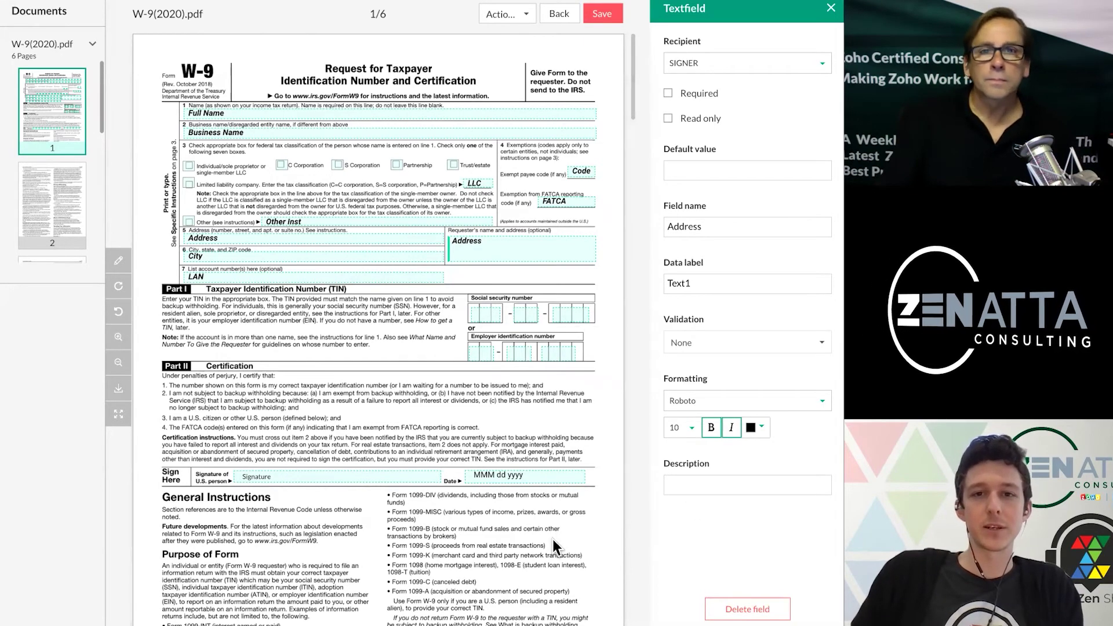
{"action": "scroll", "coordinate": [552, 540], "scroll_direction": "down", "scroll_amount": 5}
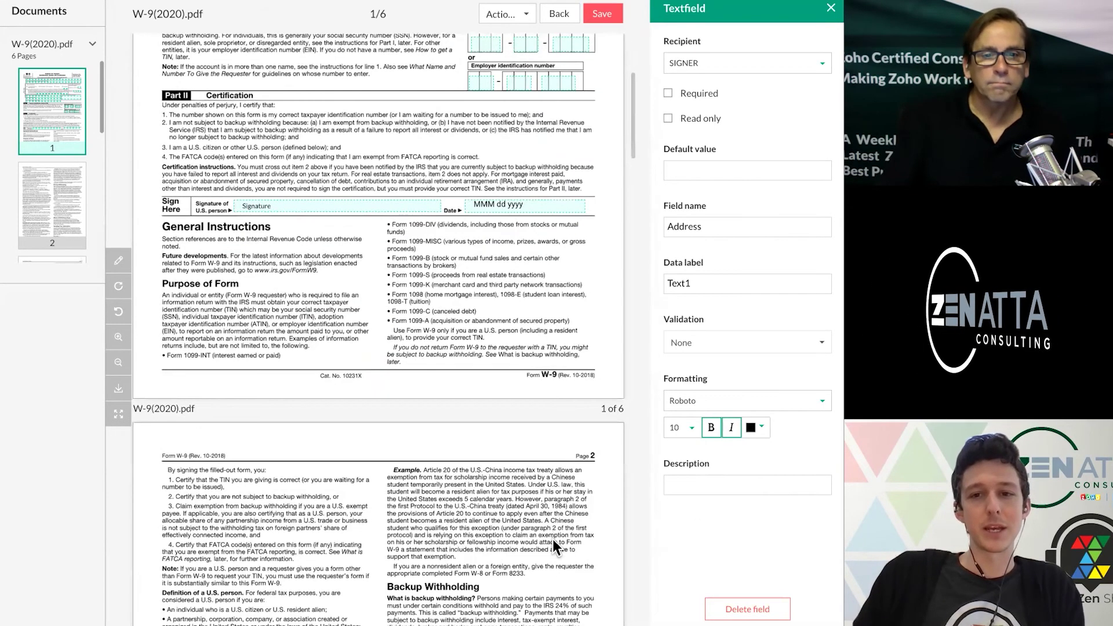
{"action": "scroll", "coordinate": [552, 540], "scroll_direction": "down", "scroll_amount": 10}
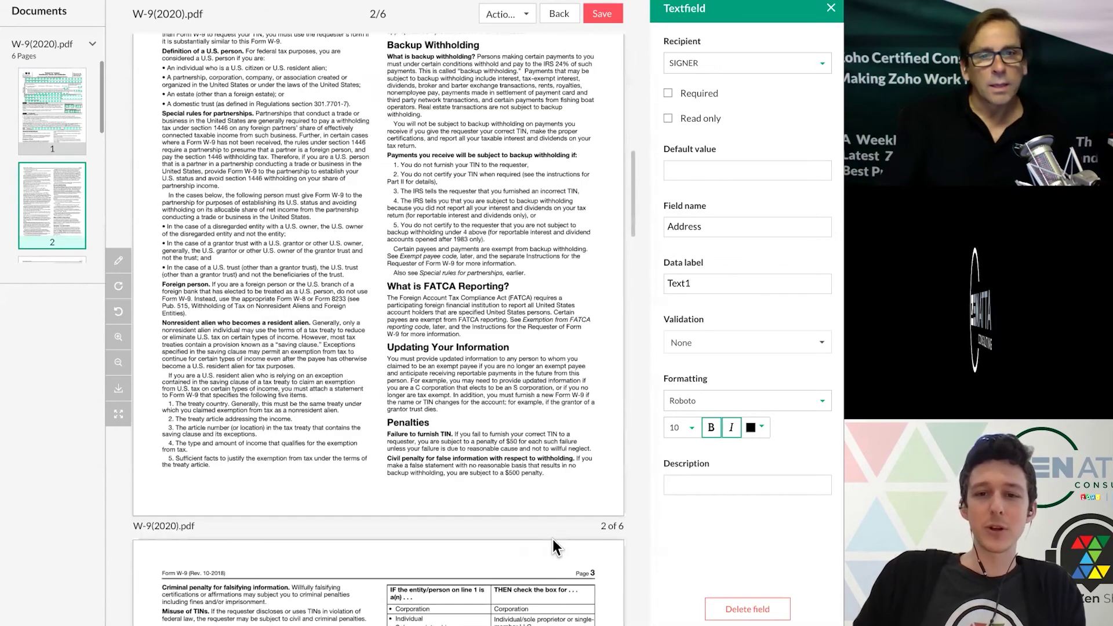
{"action": "scroll", "coordinate": [551, 544], "scroll_direction": "down", "scroll_amount": 10}
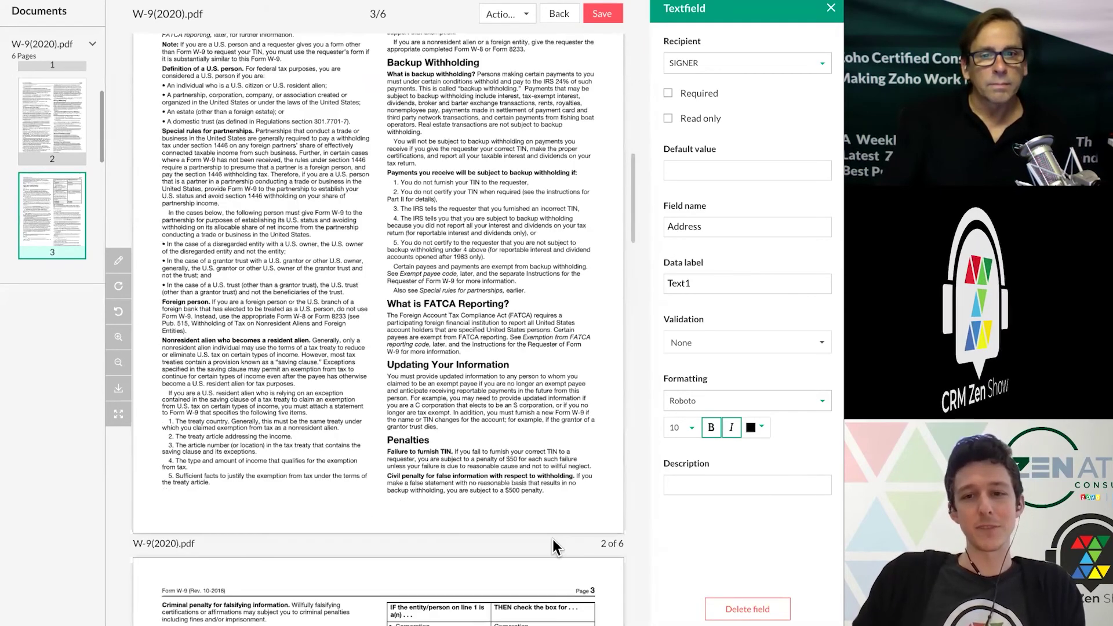
{"action": "scroll", "coordinate": [553, 538], "scroll_direction": "up", "scroll_amount": 20}
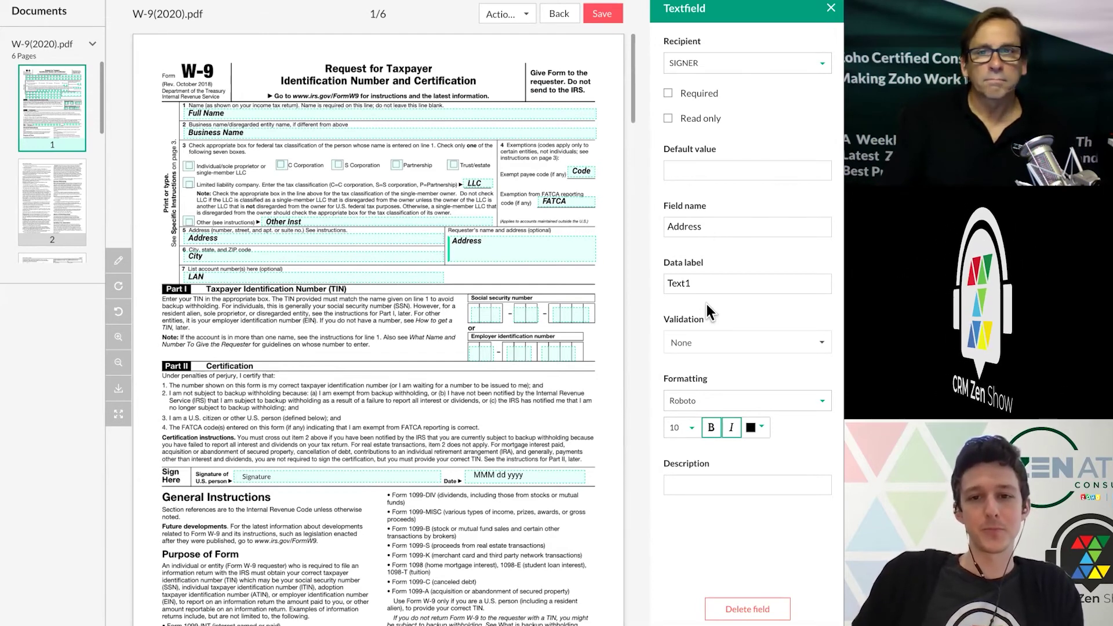
Step: Save the W-9(2020).pdf template with its placed fields
{"action": "left_click", "coordinate": [611, 20]}
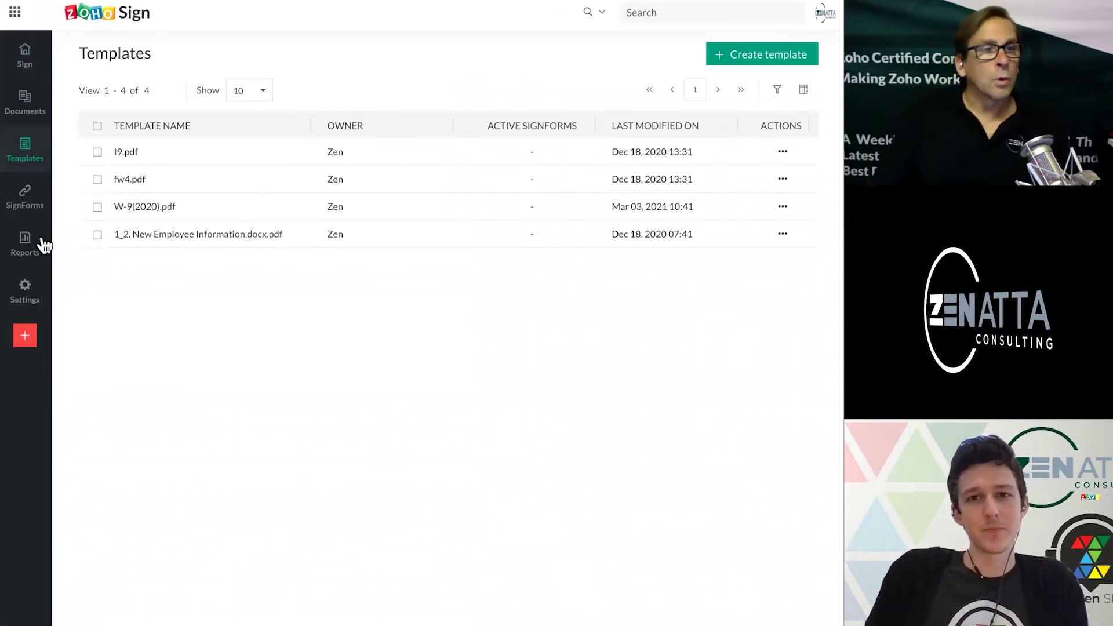
Step: Open Send for signatures for W-9(2020).pdf and select the signer's Email and Name fields
{"action": "mouse_move", "coordinate": [152, 216]}
{"action": "left_click", "coordinate": [149, 210]}
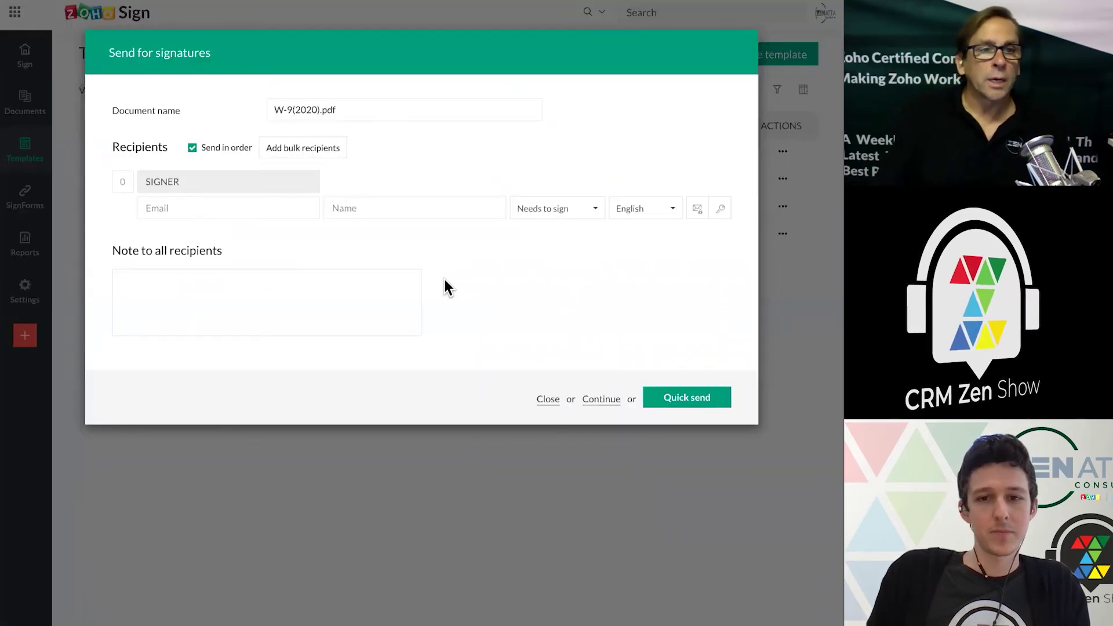
{"action": "left_click", "coordinate": [204, 209]}
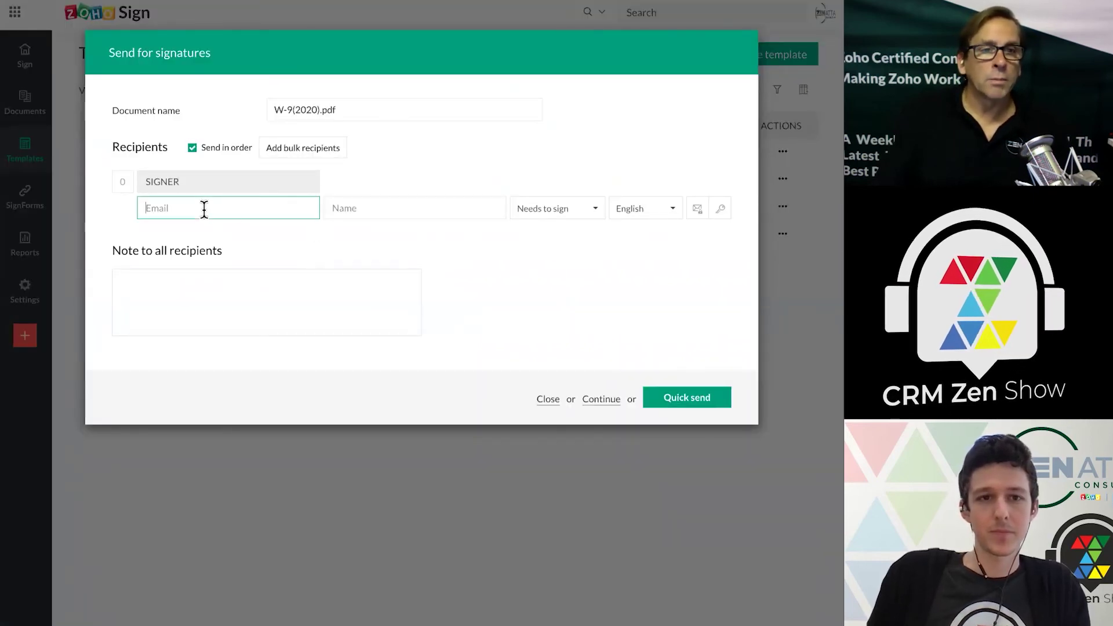
{"action": "left_click", "coordinate": [385, 216]}
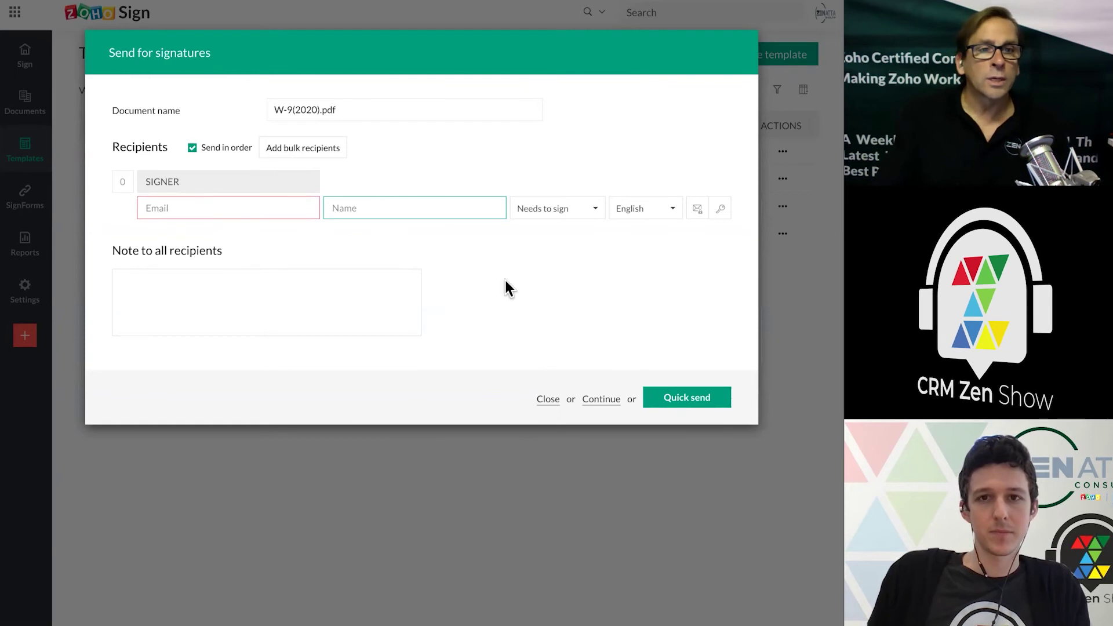
{"action": "left_click", "coordinate": [323, 150]}
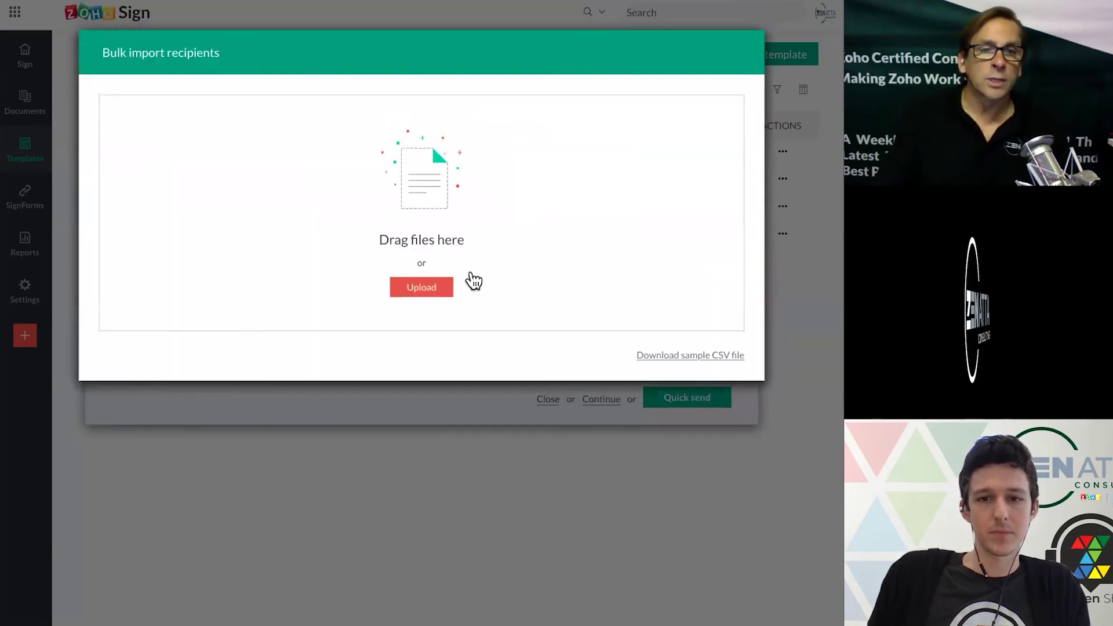